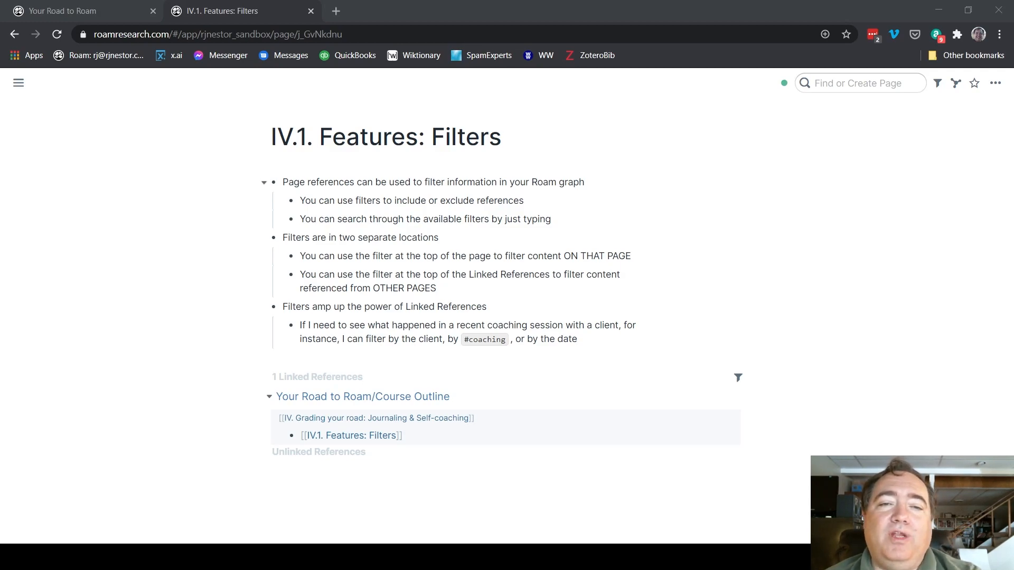
Send the Filters lesson page to the right sidebar and navigate to the Tom Smith page
right_click(430, 141)
left_click(468, 169)
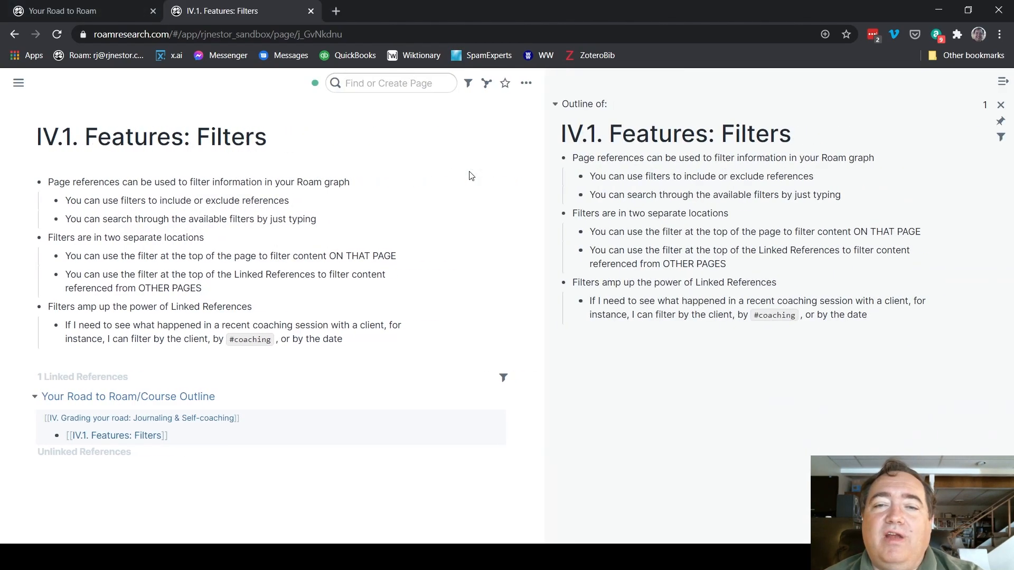
left_click(416, 83)
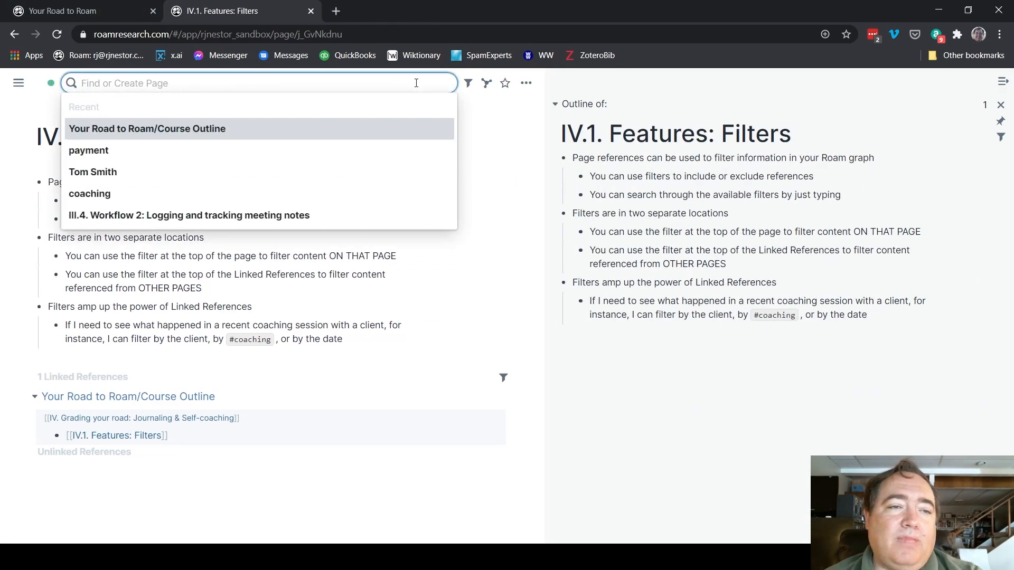
left_click(146, 172)
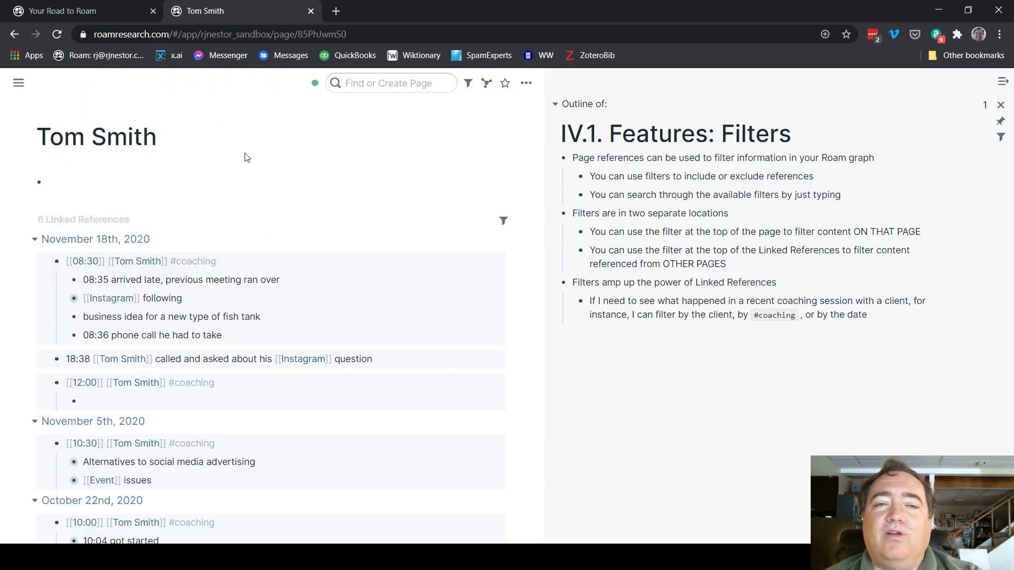
scroll(257, 177, "down", 5)
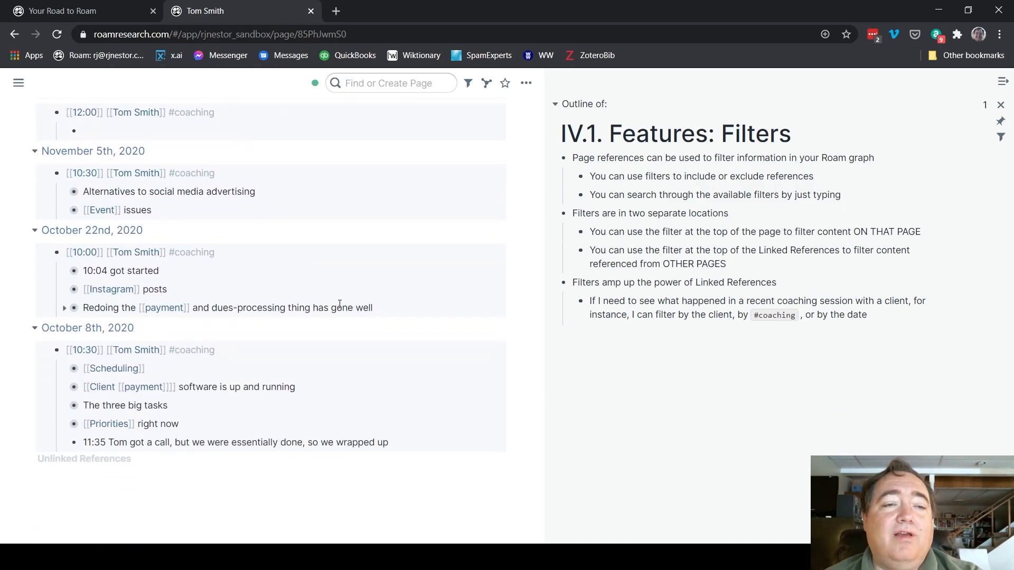
scroll(340, 307, "up", 5)
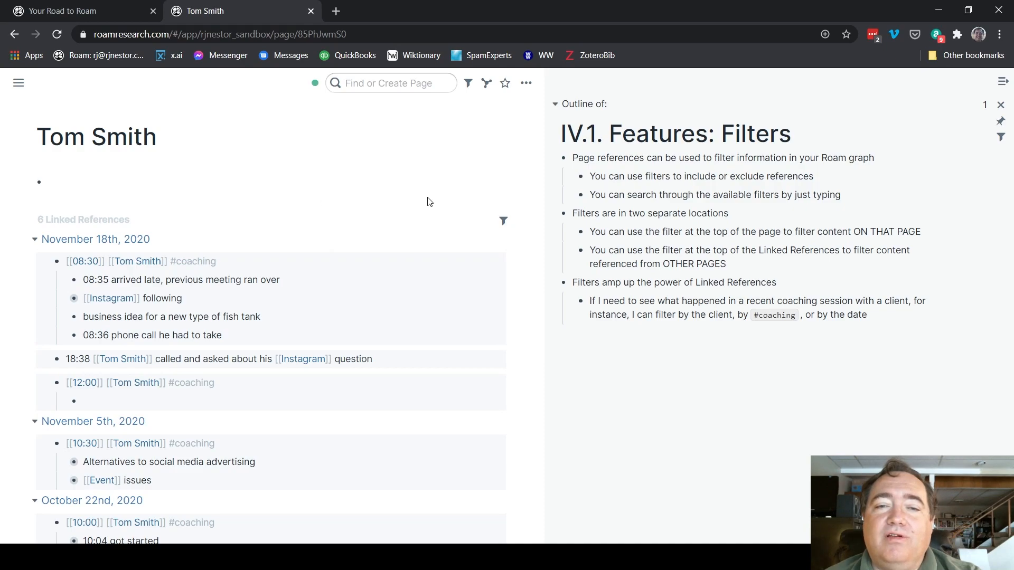
Include the Instagram tag in the Linked References filter, showing 4 of 6 references
left_click(505, 225)
left_click(544, 323)
type("In")
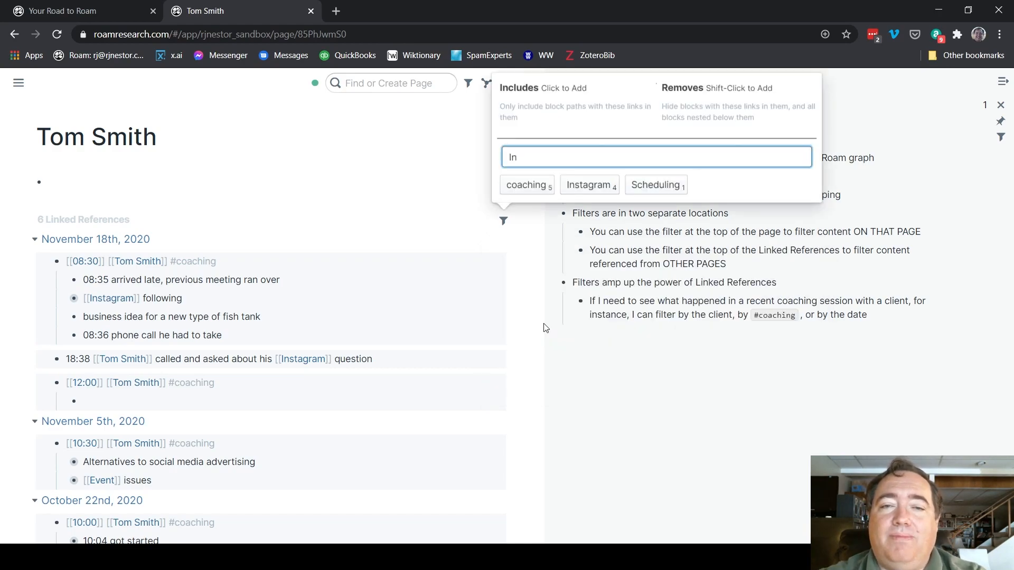
left_click(584, 189)
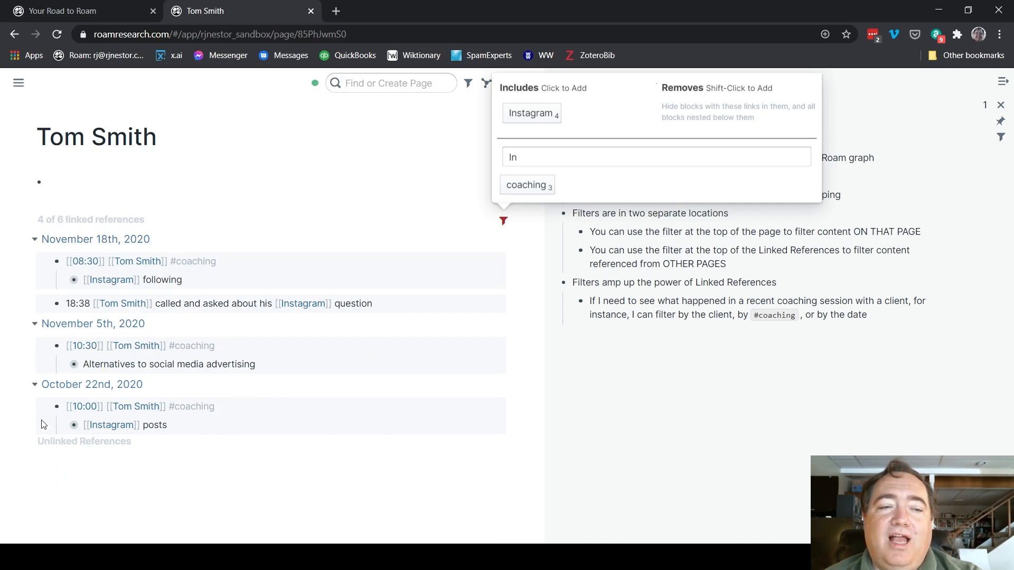
left_click(66, 366)
left_click(67, 367)
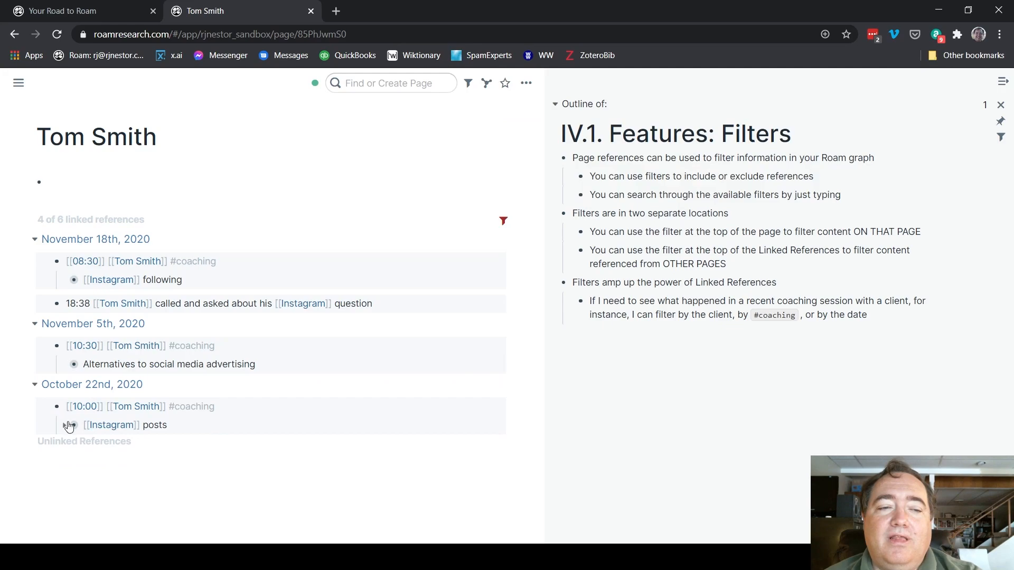
left_click(65, 426)
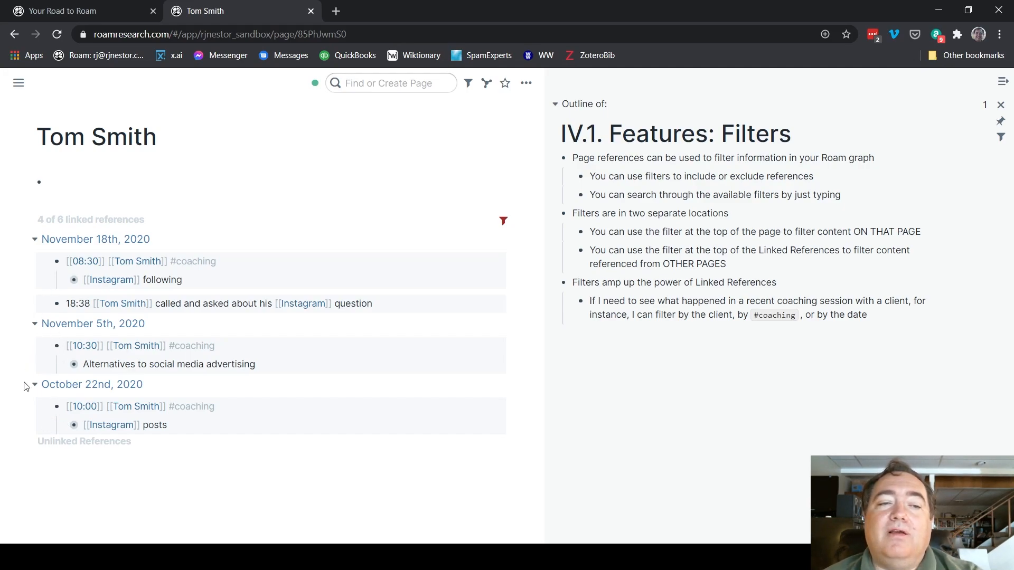
Move Instagram from the filter's Includes to Removes, hiding Instagram-linked blocks
left_click(64, 366)
left_click(64, 367)
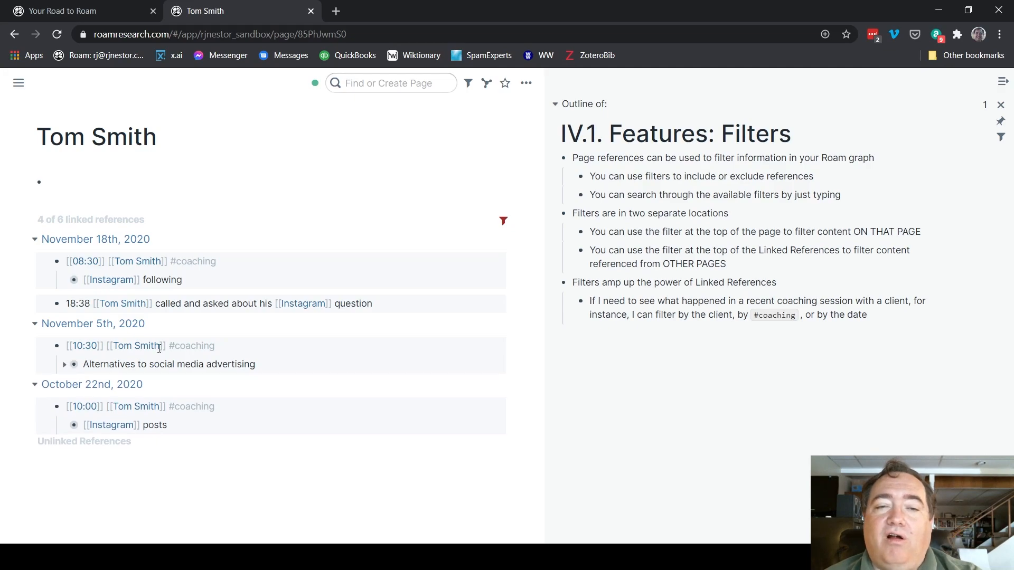
left_click(503, 221)
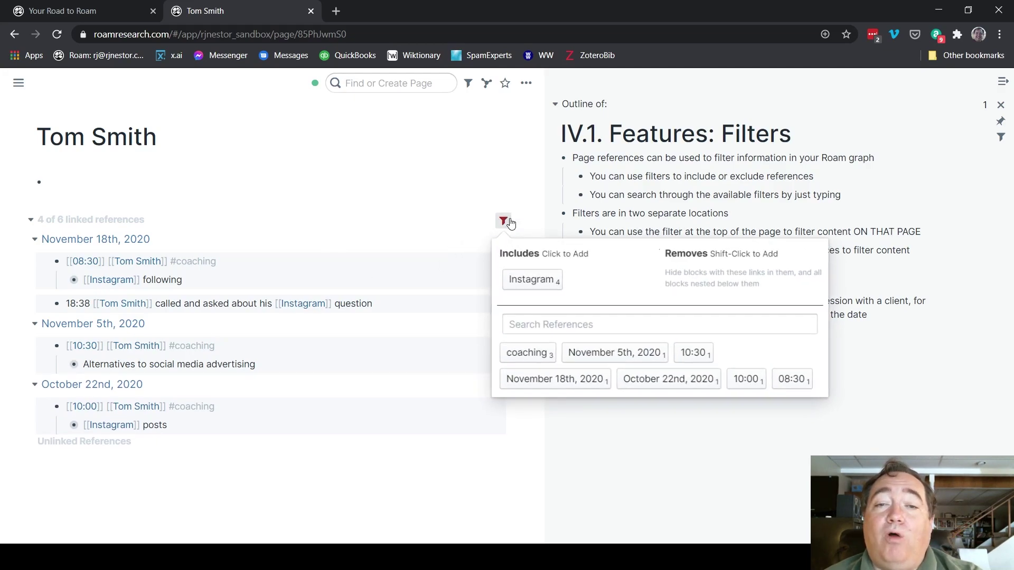
left_click(531, 281)
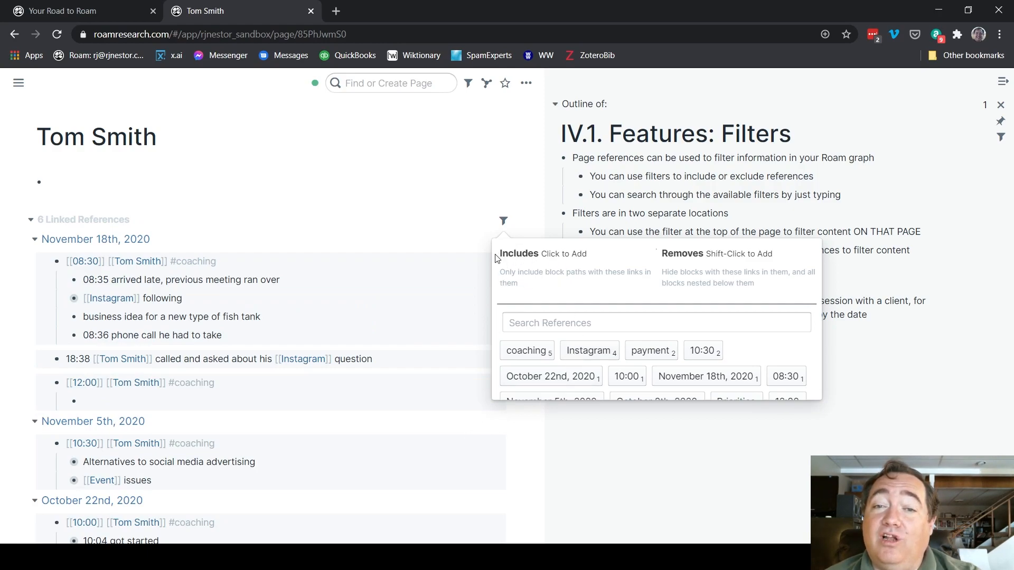
left_click(595, 356, "shift")
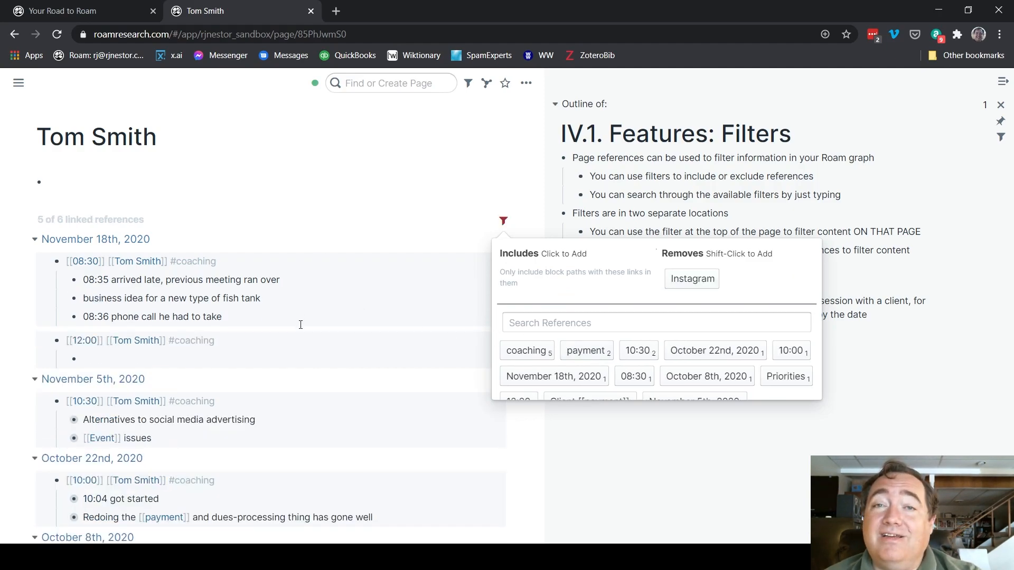
Clear the Instagram exclusion, briefly include coaching, then clear it to show all references
left_click(691, 280)
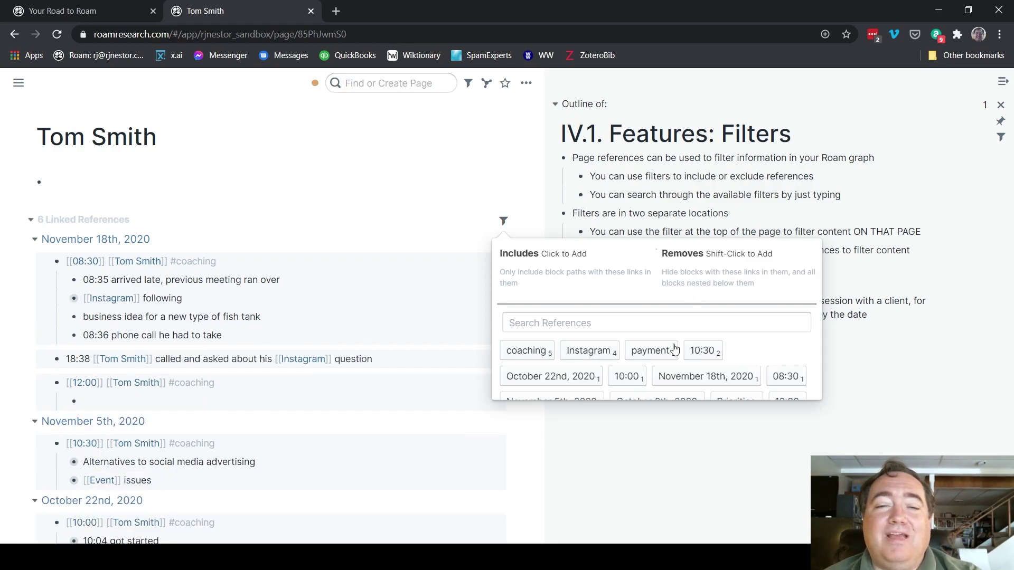
left_click(536, 352)
scroll(213, 247, "down", 2)
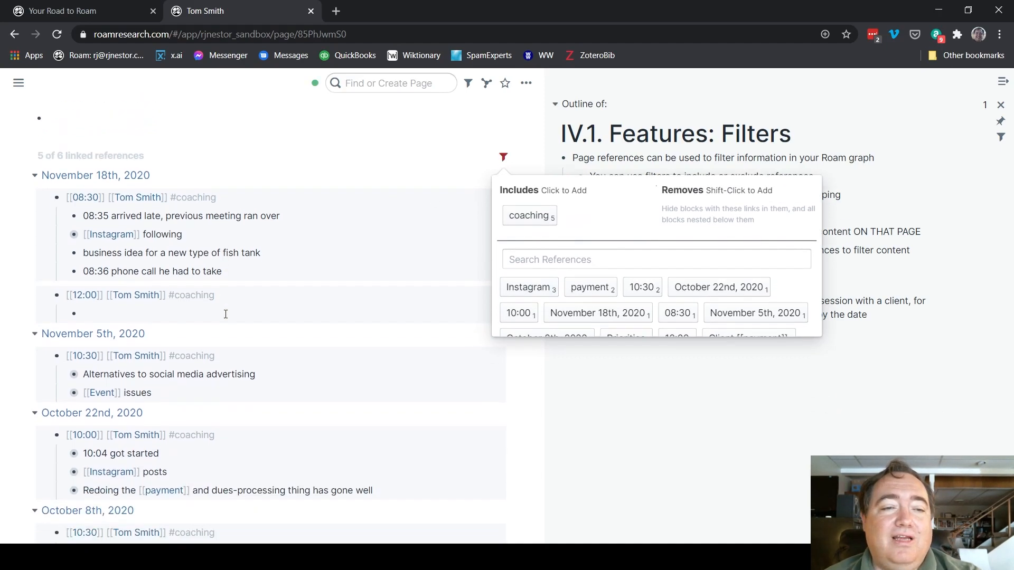
scroll(226, 314, "down", 2)
scroll(226, 314, "up", 1)
scroll(226, 315, "up", 2)
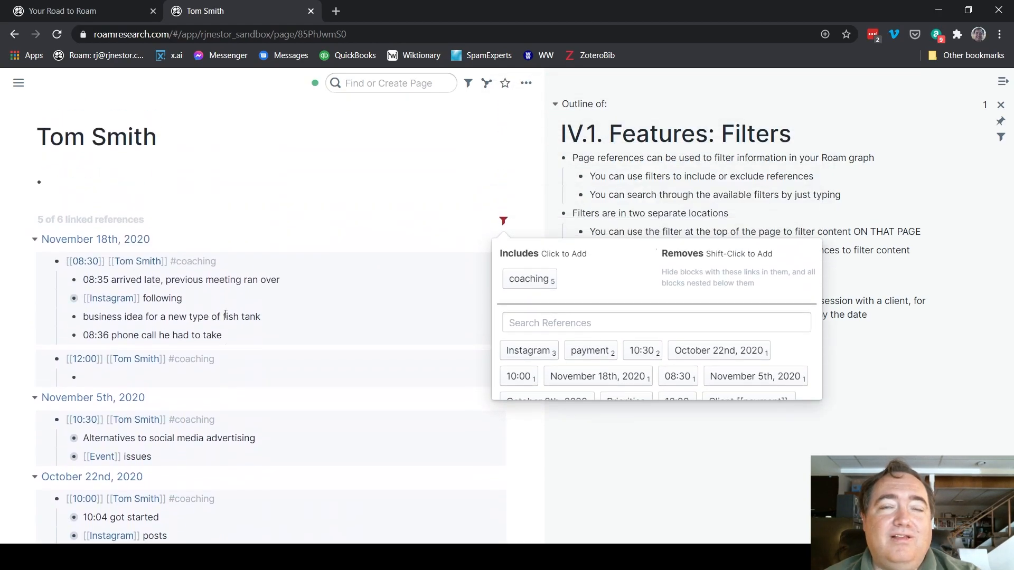
scroll(225, 315, "down", 2)
scroll(226, 313, "up", 2)
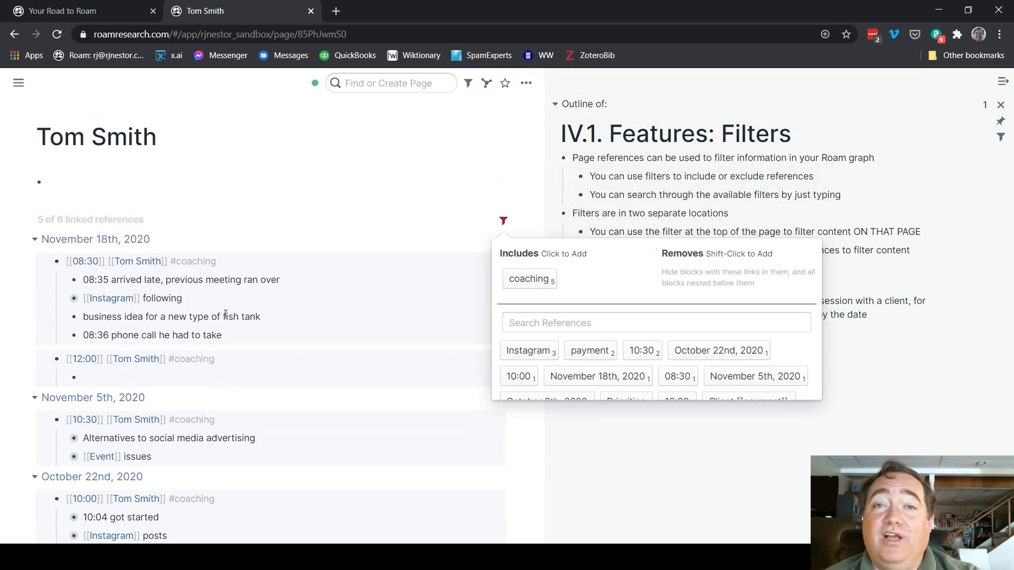
left_click(552, 287)
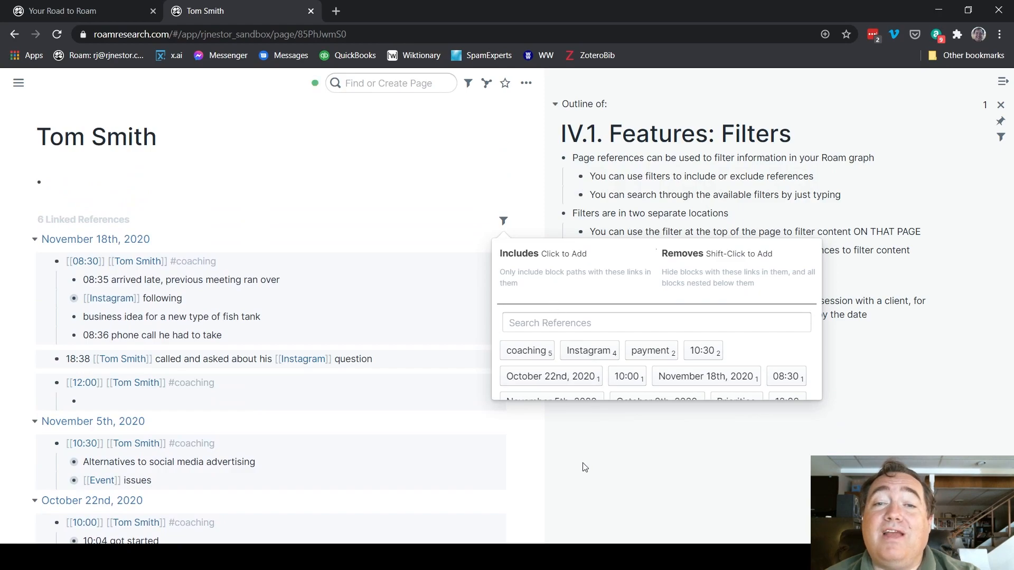
Exclude coaching-tagged blocks, leaving only the 18:38 Instagram call note
left_click(532, 353, "shift")
left_click(199, 344)
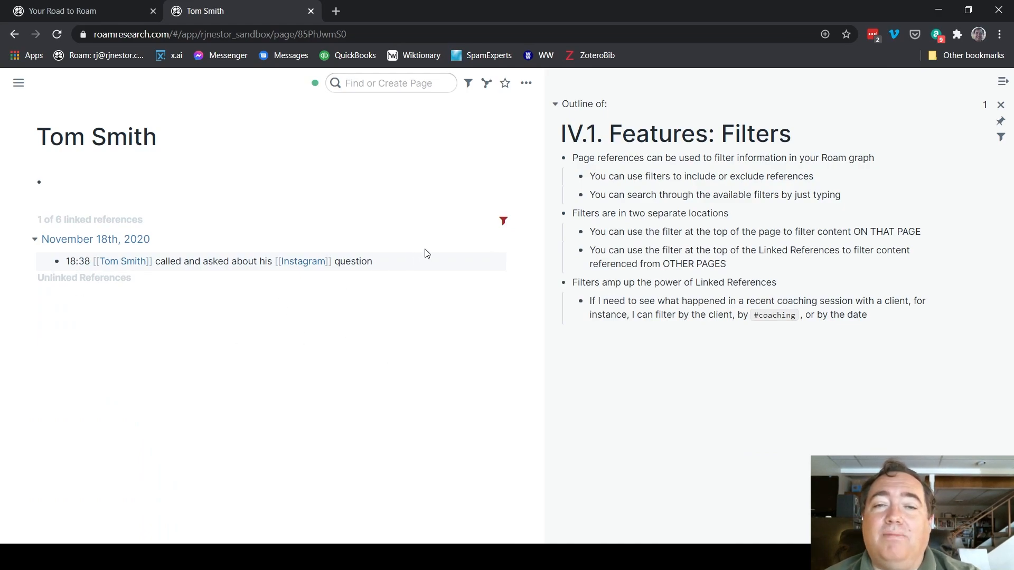
left_click(501, 225)
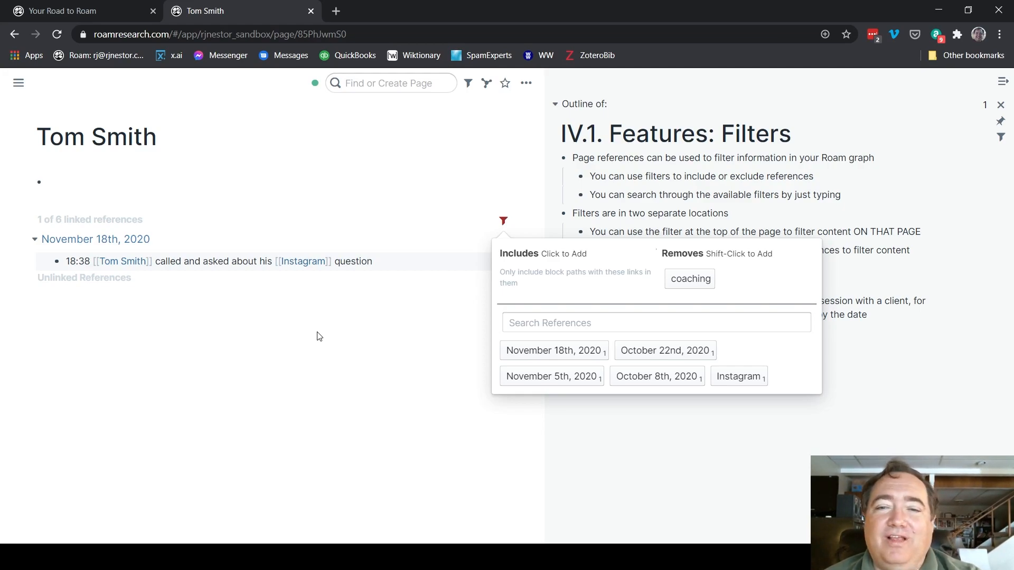
Clear the coaching exclusion and search the reference filters for 'pay'
left_click(691, 279)
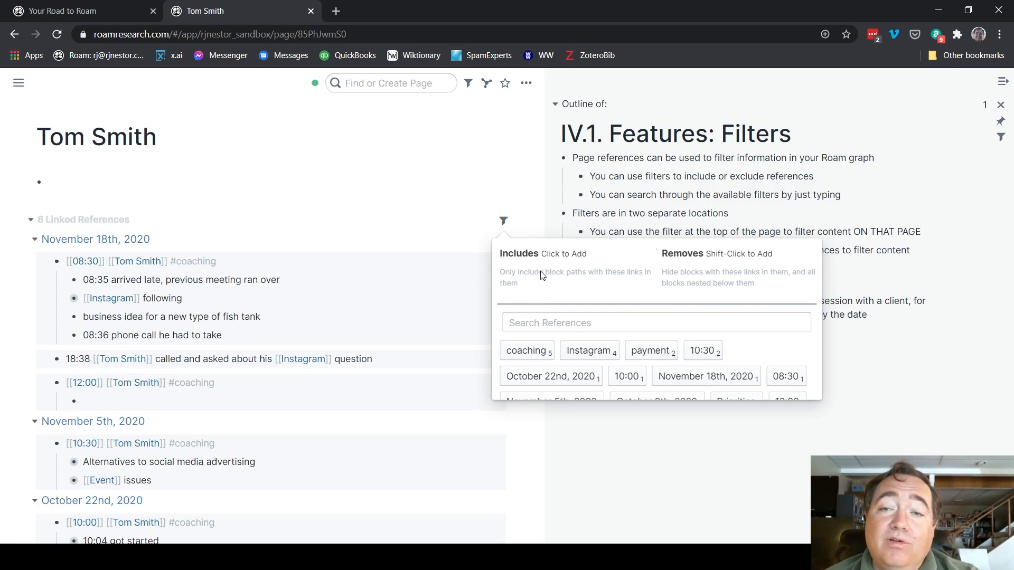
scroll(594, 354, "down", 2)
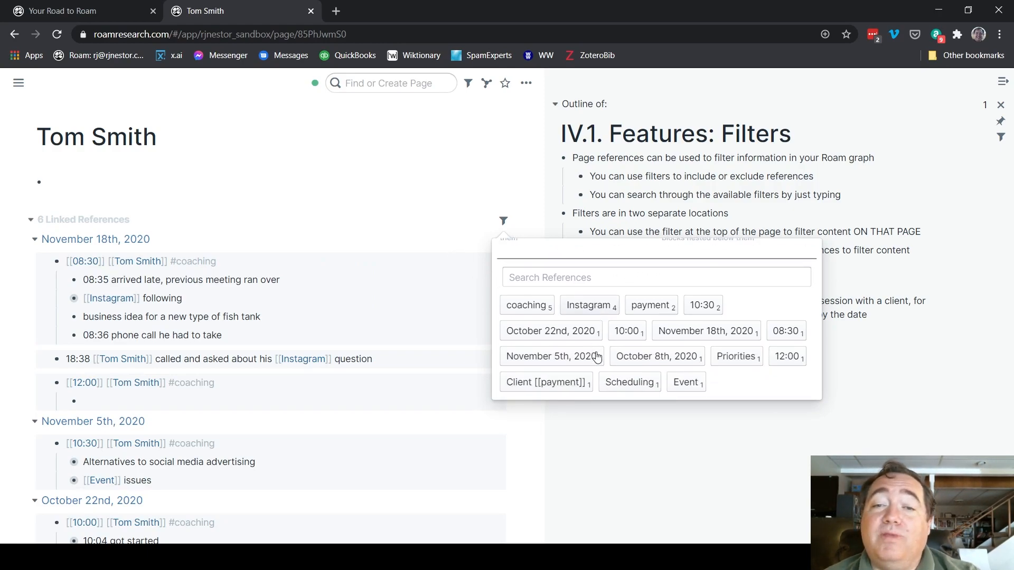
scroll(597, 357, "up", 1)
scroll(597, 357, "up", 1)
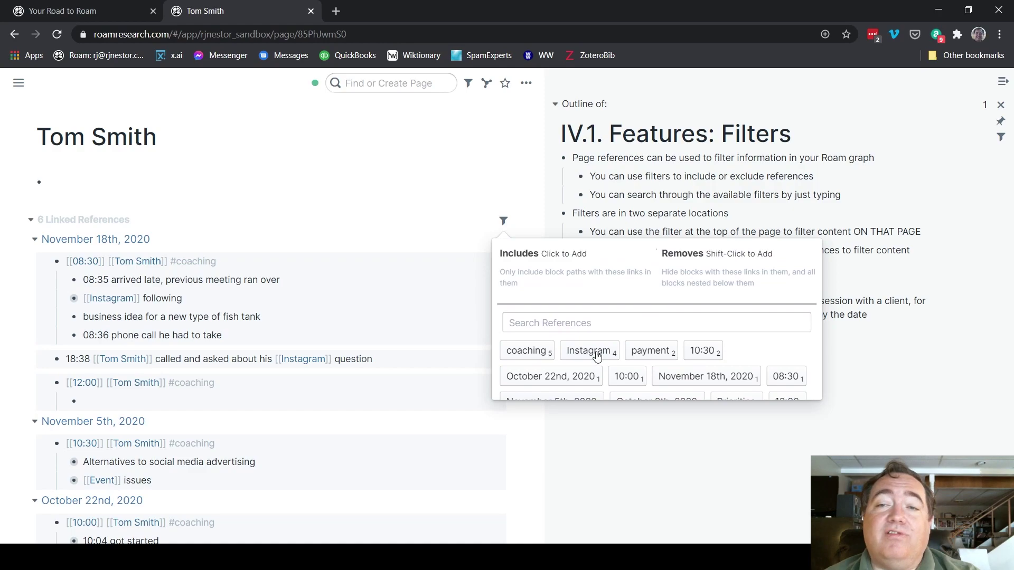
left_click(566, 316)
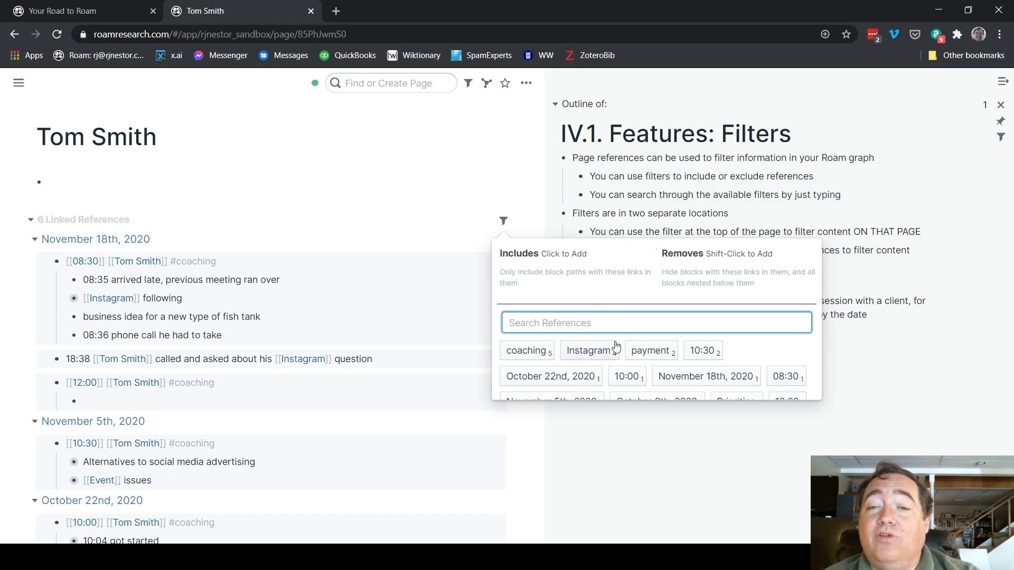
scroll(616, 347, "down", 1)
scroll(616, 347, "up", 1)
scroll(616, 347, "down", 1)
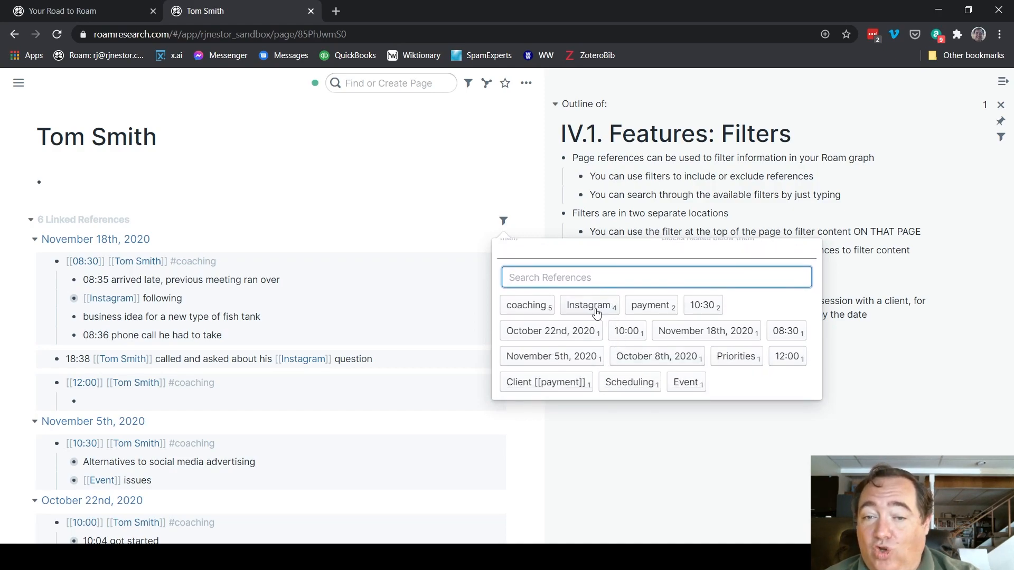
scroll(602, 366, "up", 1)
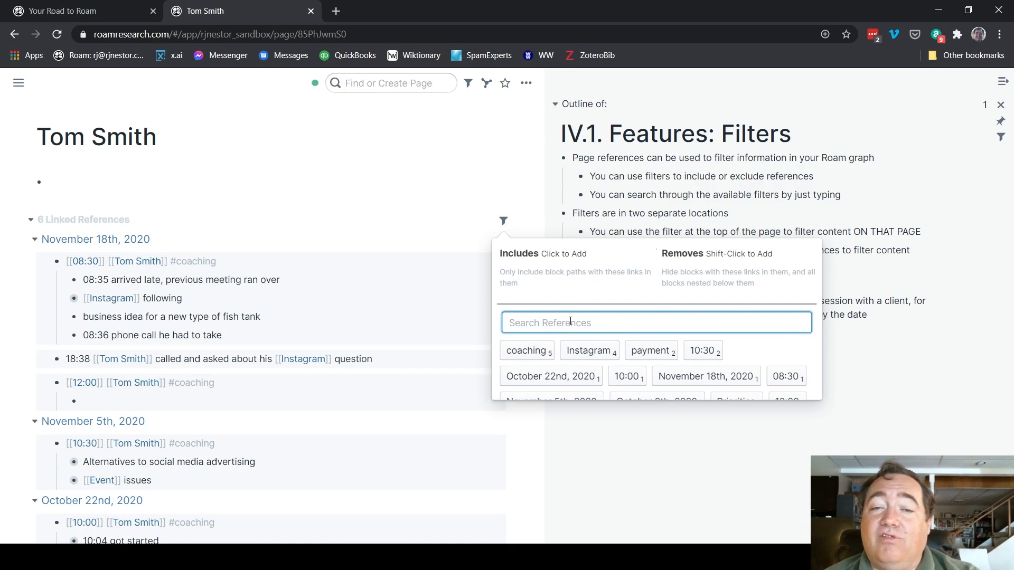
type("pay")
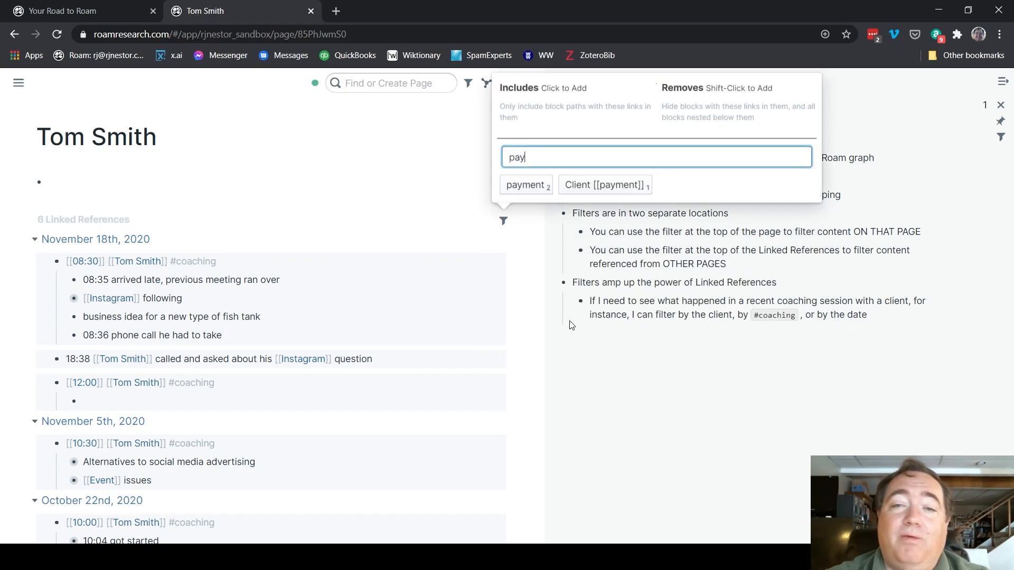
Include the payment tag to show 2 of 6 references and peek at the Client [[payment]] block
left_click(524, 187)
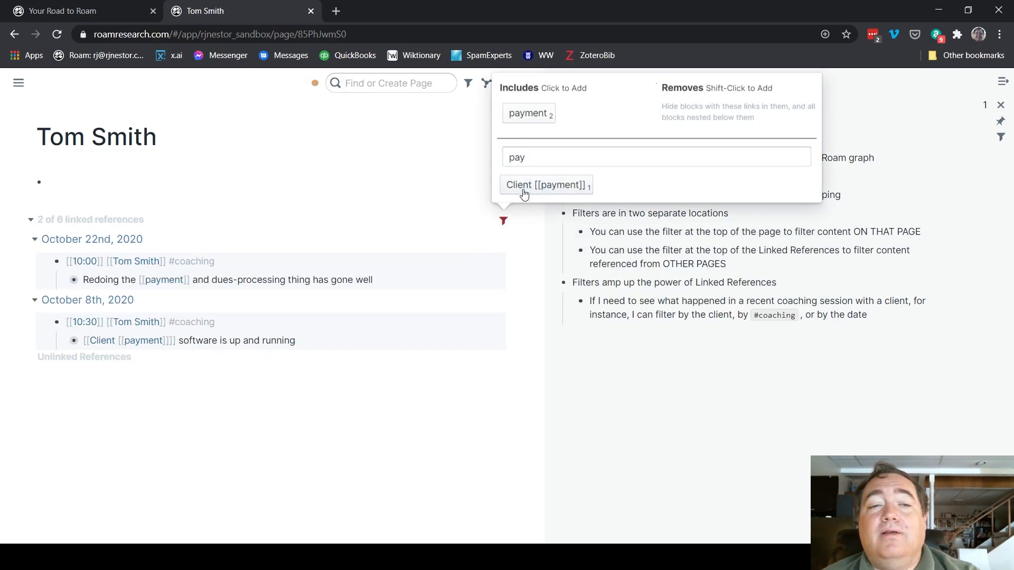
left_click(231, 395)
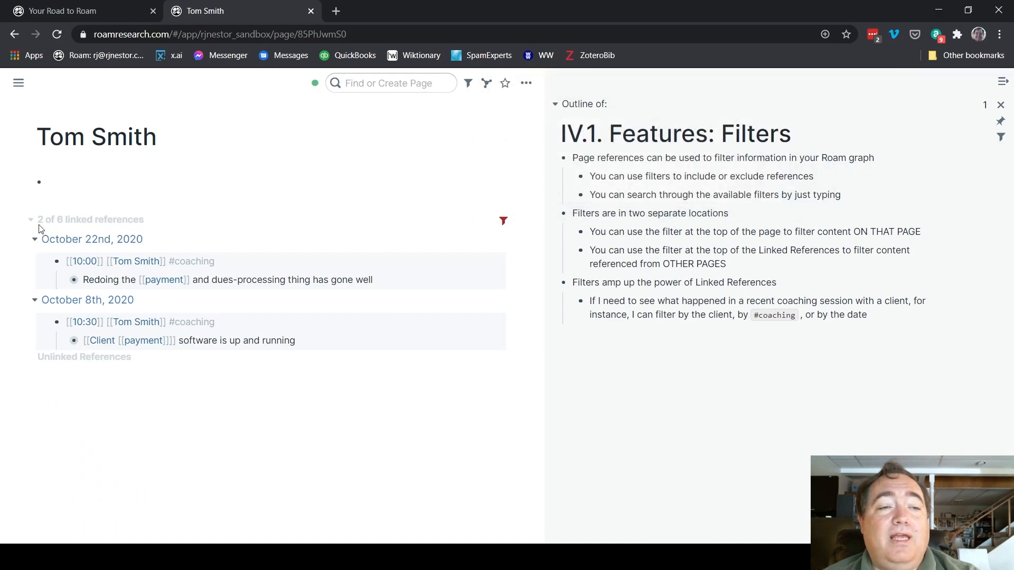
left_click(63, 280)
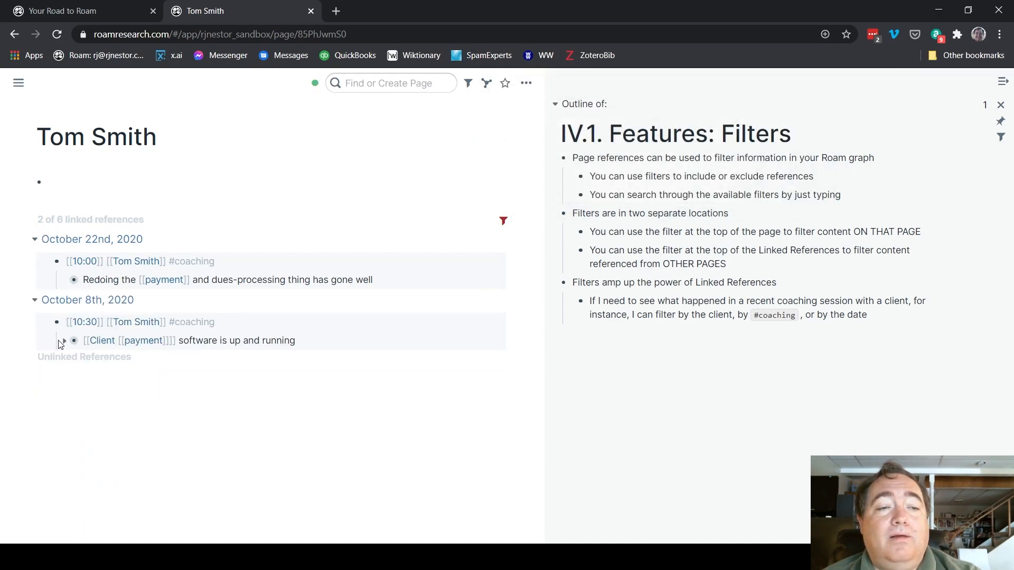
left_click(63, 341)
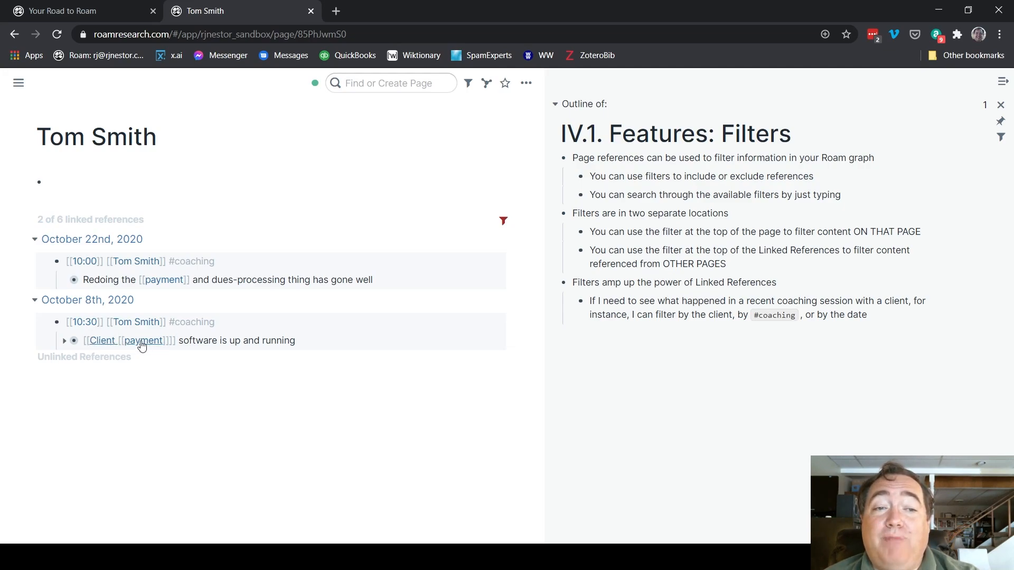
left_click(101, 345)
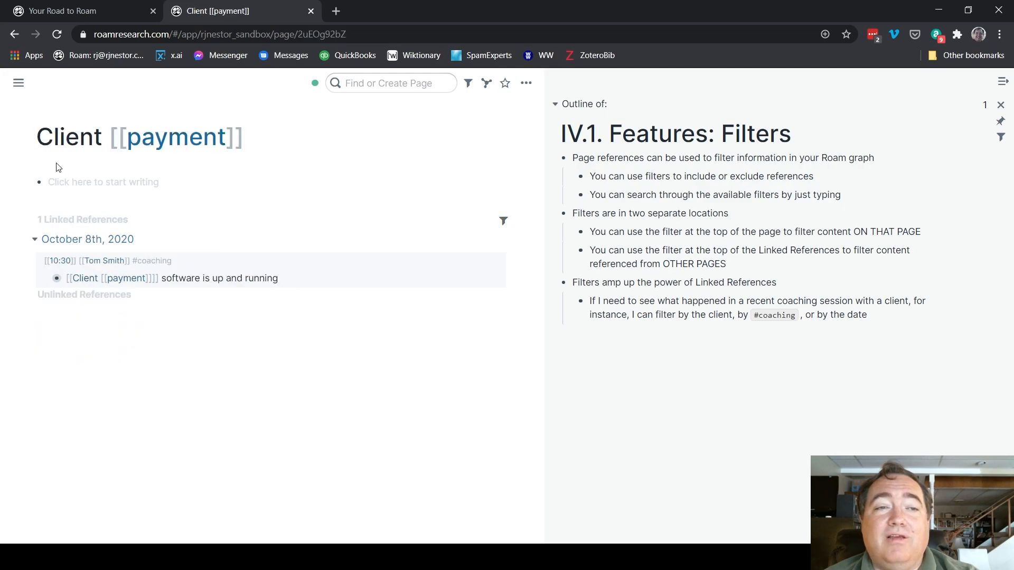
left_click_drag(37, 136, 247, 158)
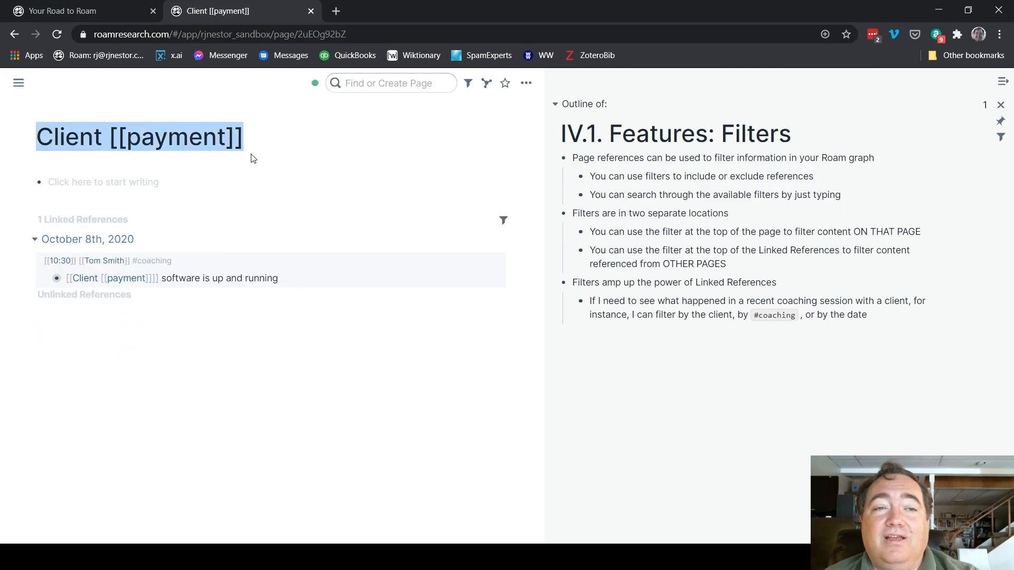
left_click(288, 214)
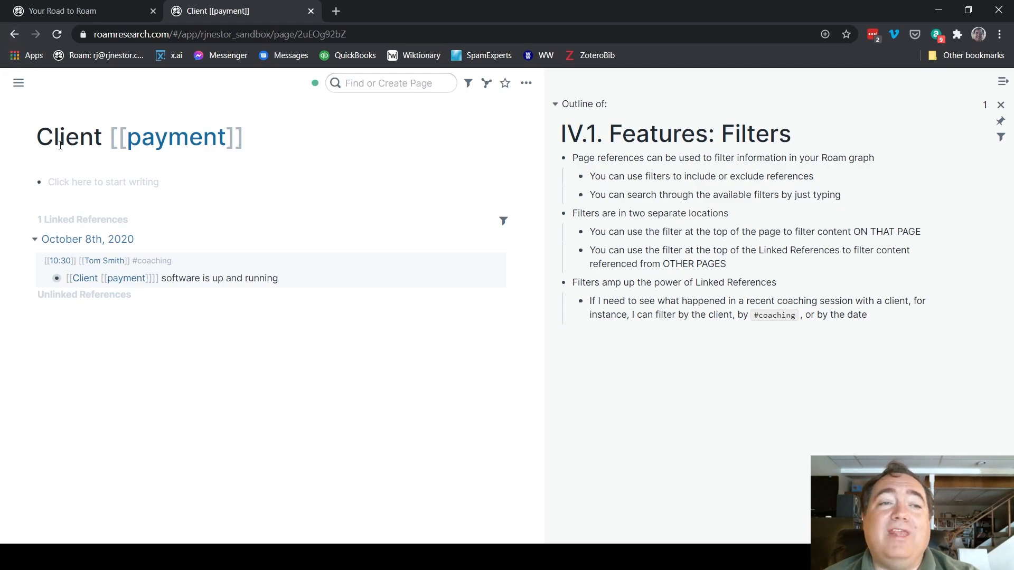
left_click(14, 34)
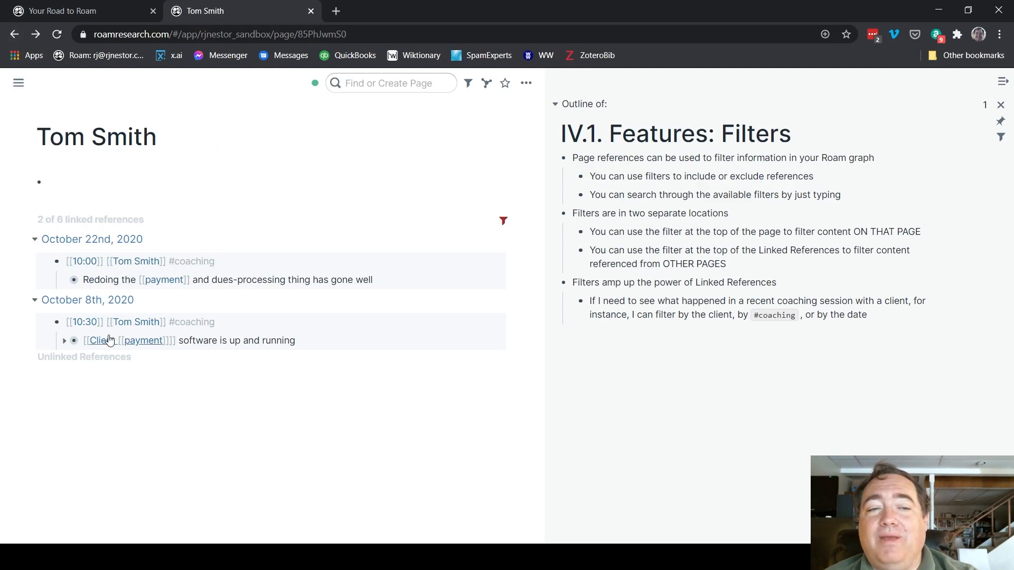
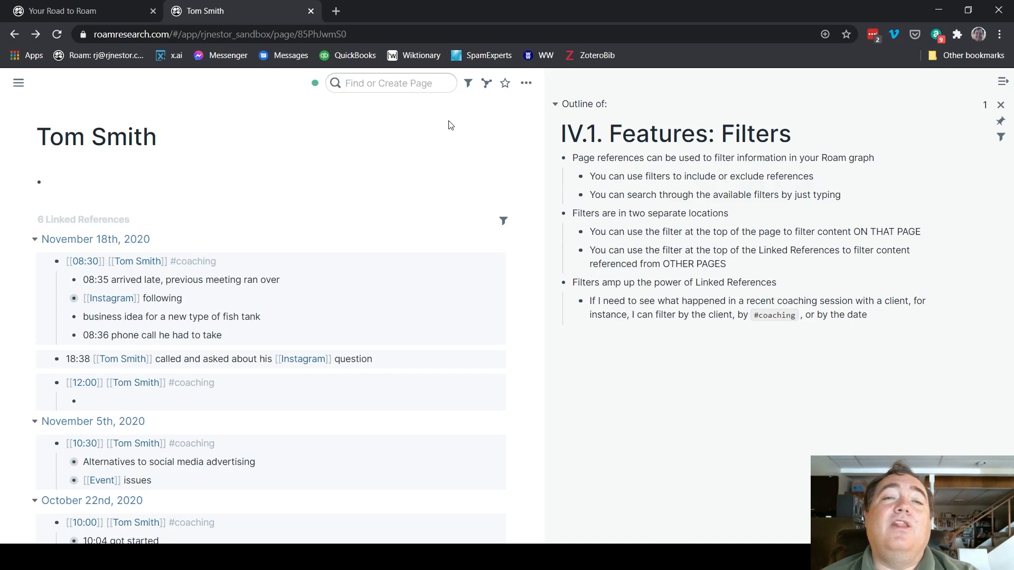
left_click(384, 128)
key("alt+shift+d")
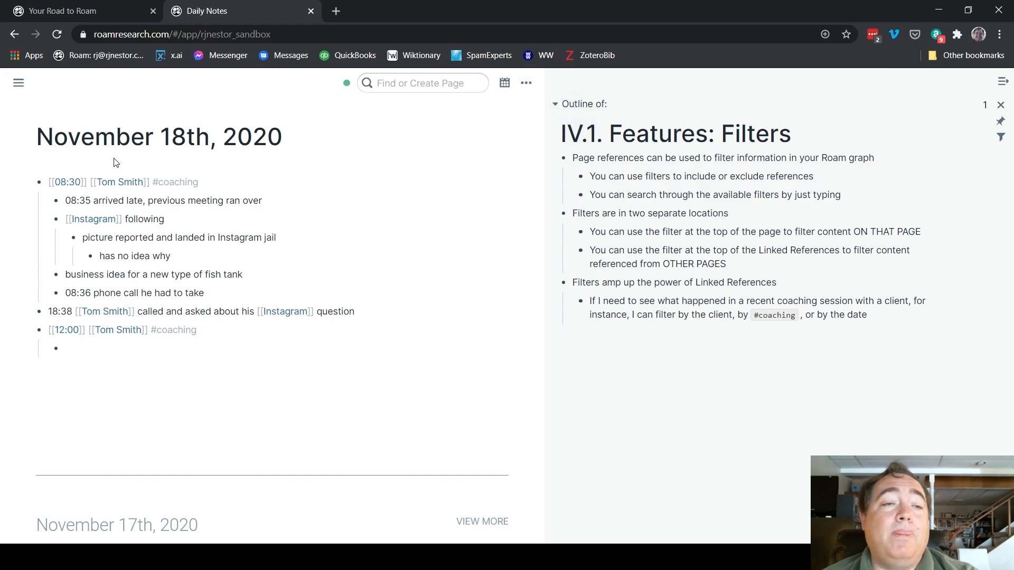
left_click(115, 317)
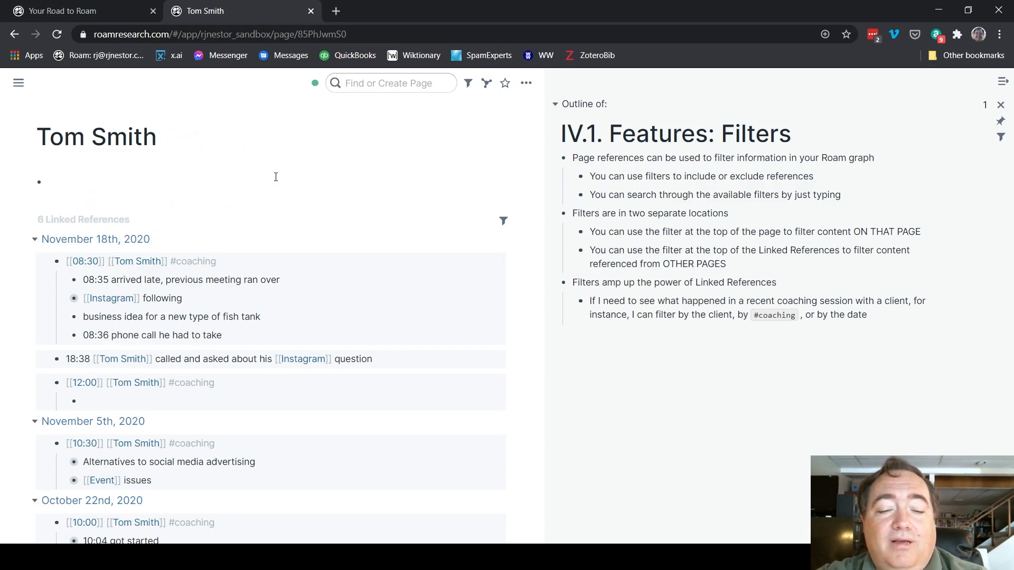
type("000-000-0000 #")
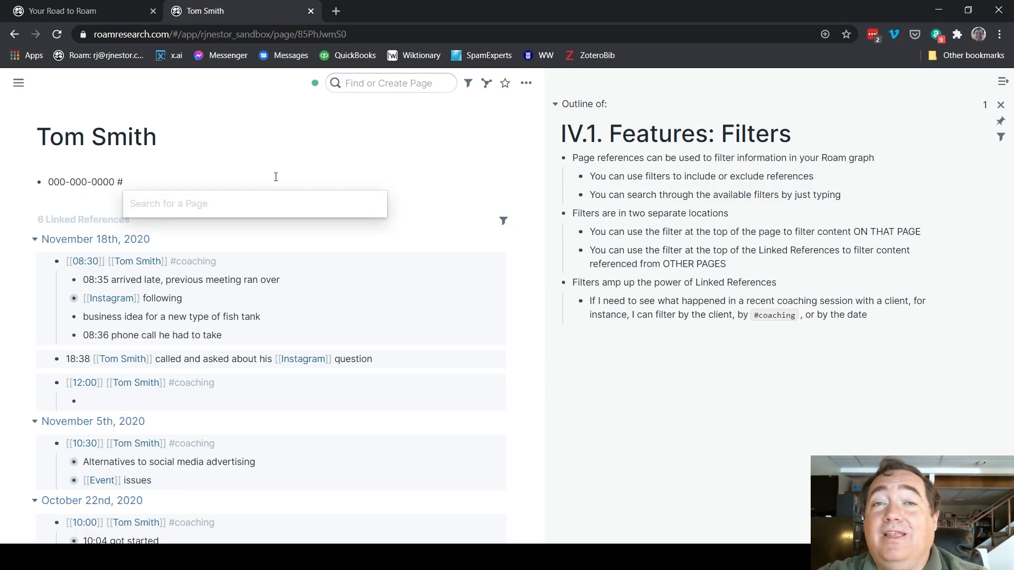
type("phone")
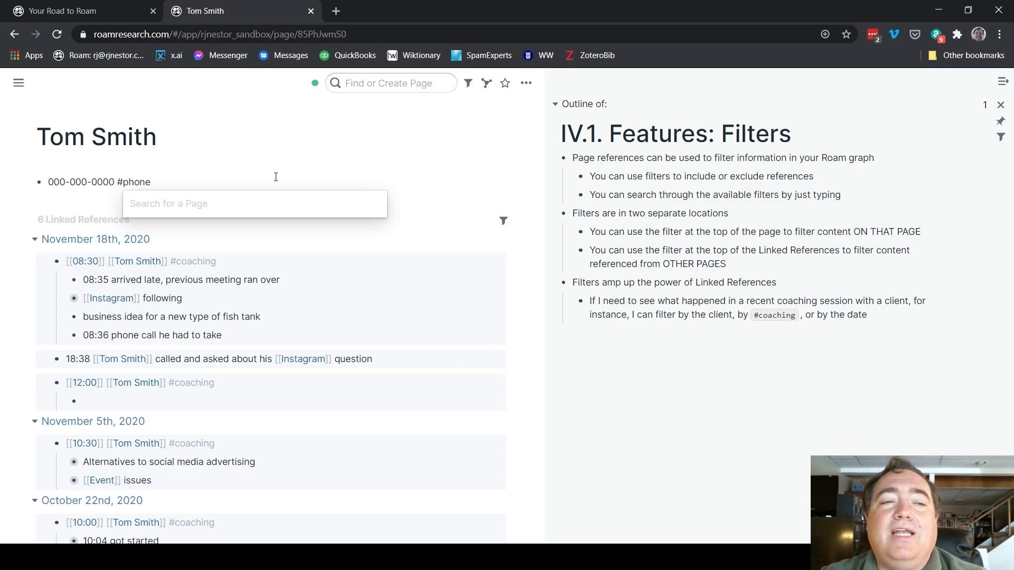
key("Escape")
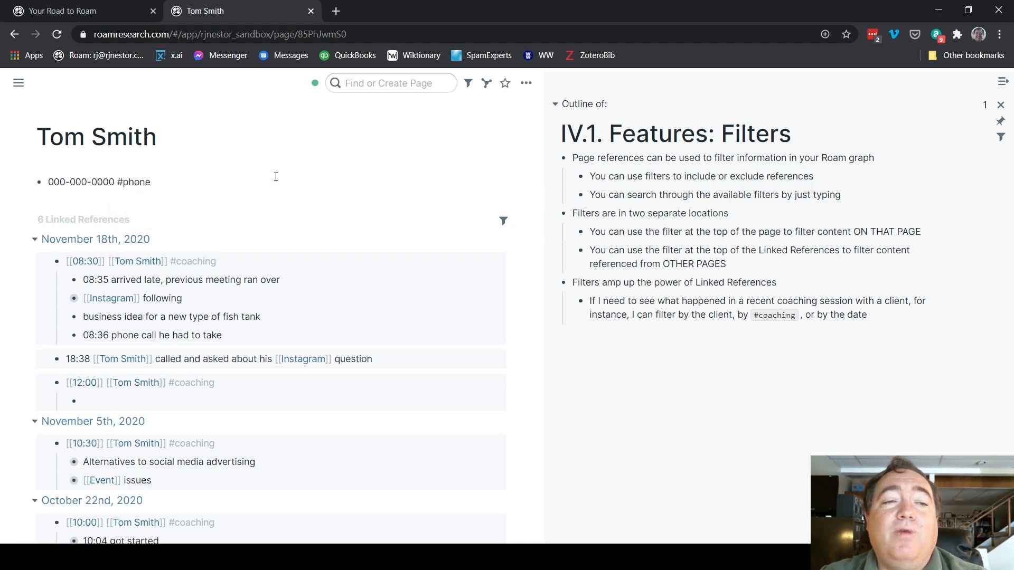
key("Return")
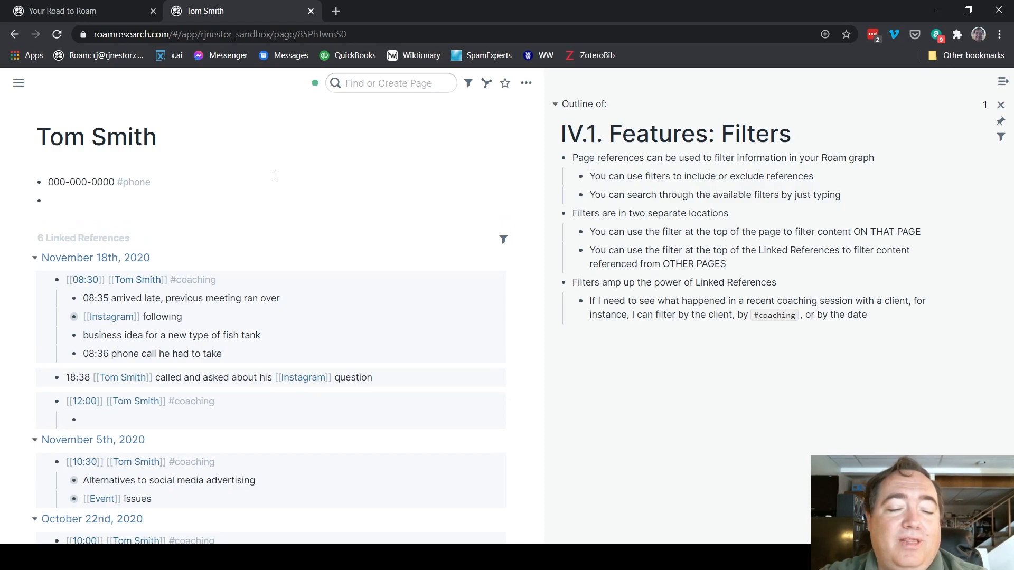
type("tom@tom")
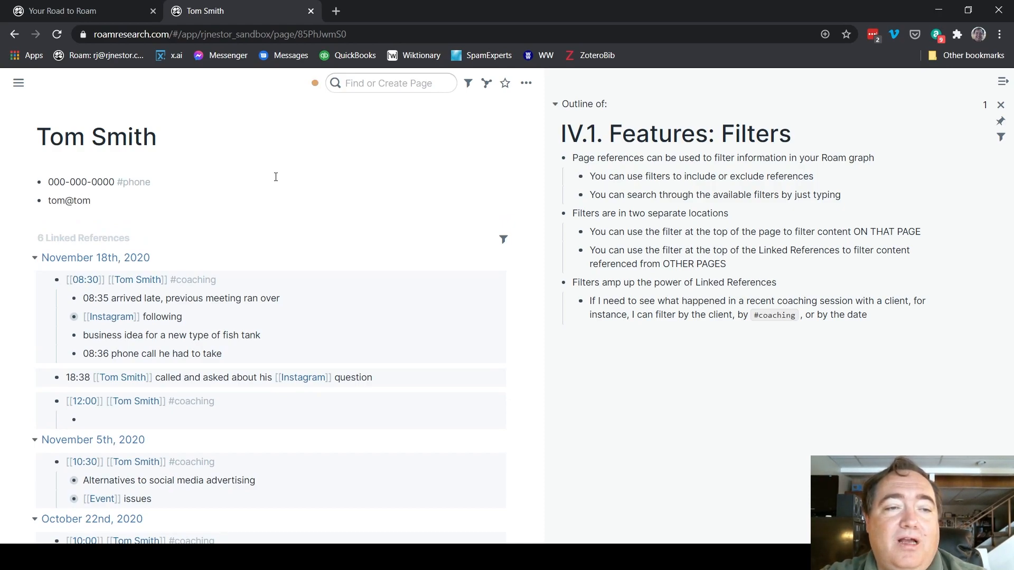
type(".com #")
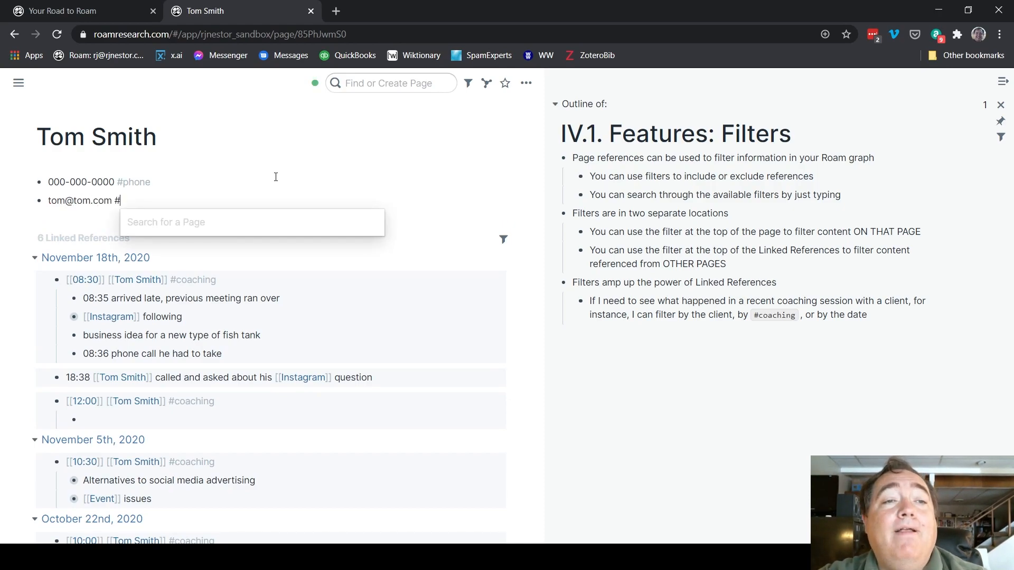
type("email")
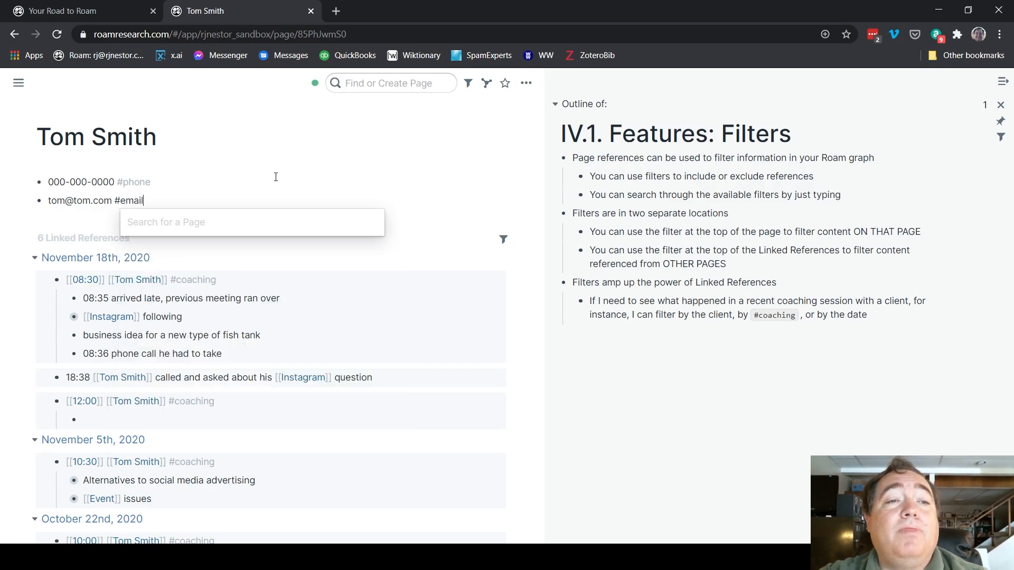
key("Return")
key("Return")
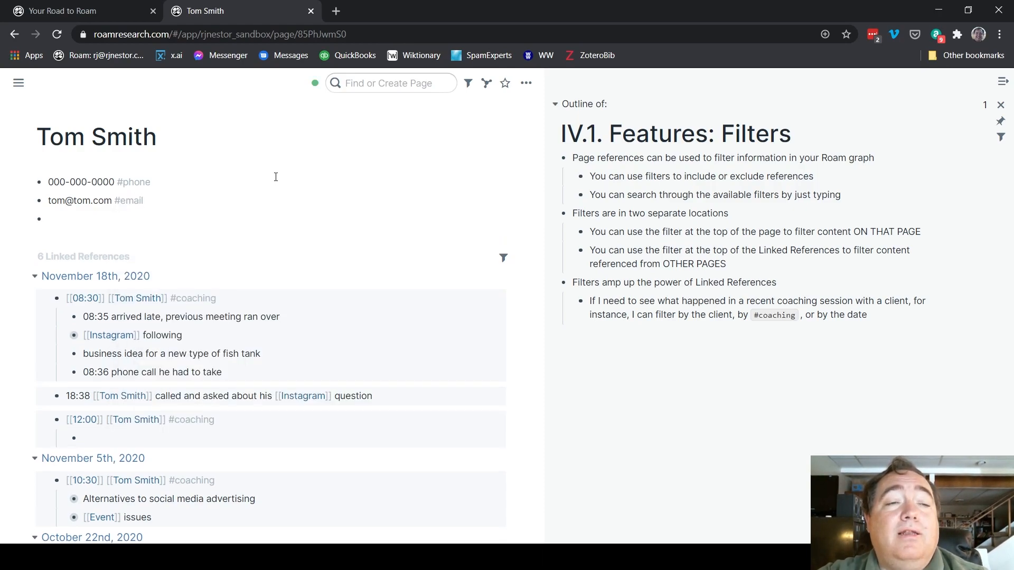
left_click(275, 176)
left_click(468, 83)
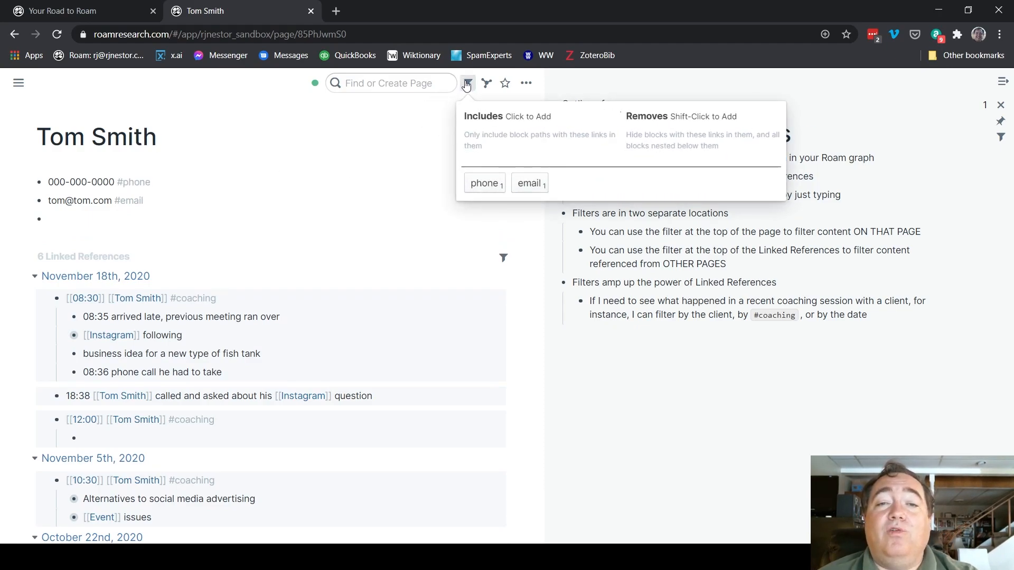
left_click(504, 258)
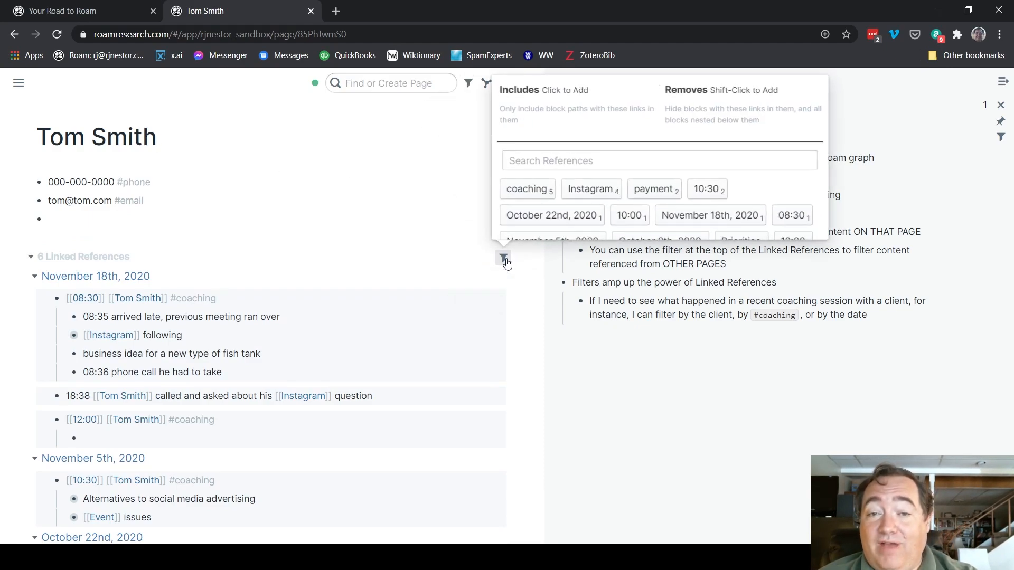
left_click(466, 84)
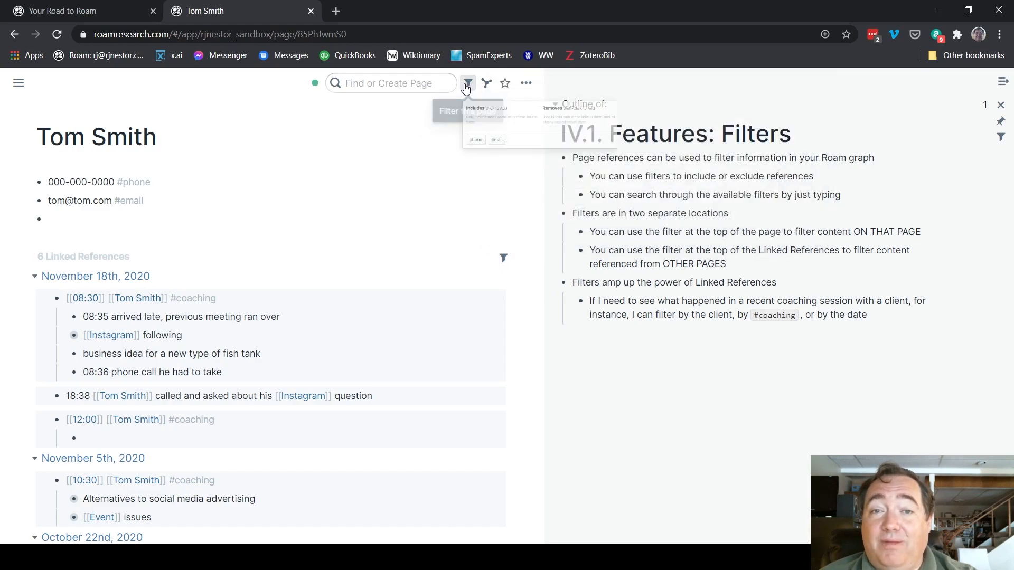
left_click(504, 257)
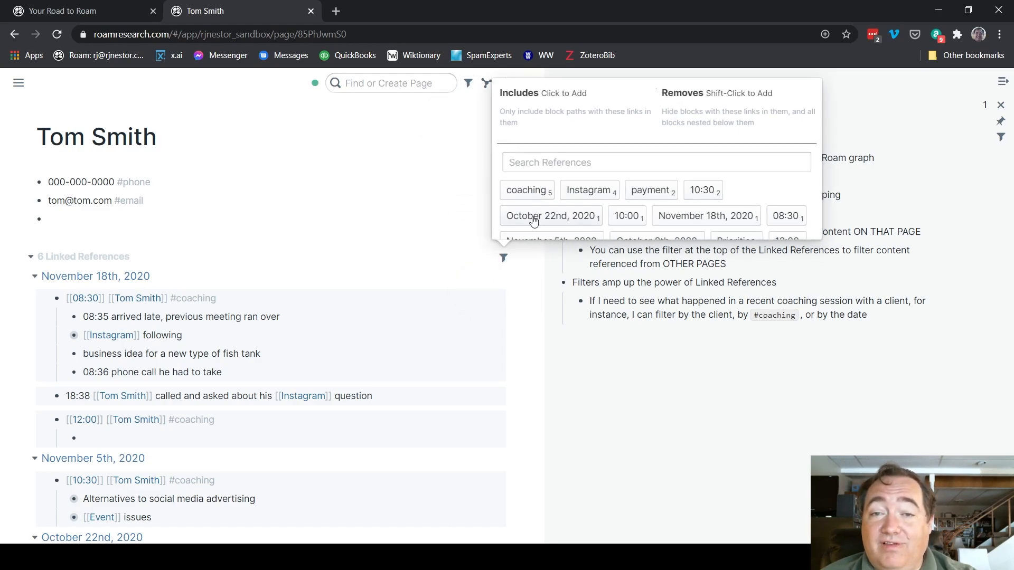
left_click(503, 258)
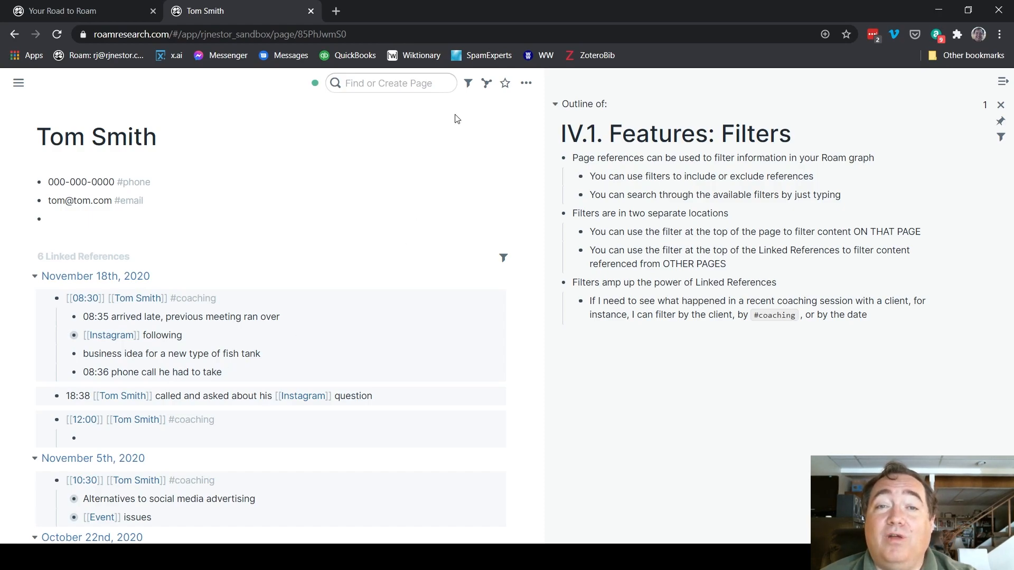
Filter the page to only email-tagged blocks, then remove that inclusion
left_click(468, 83)
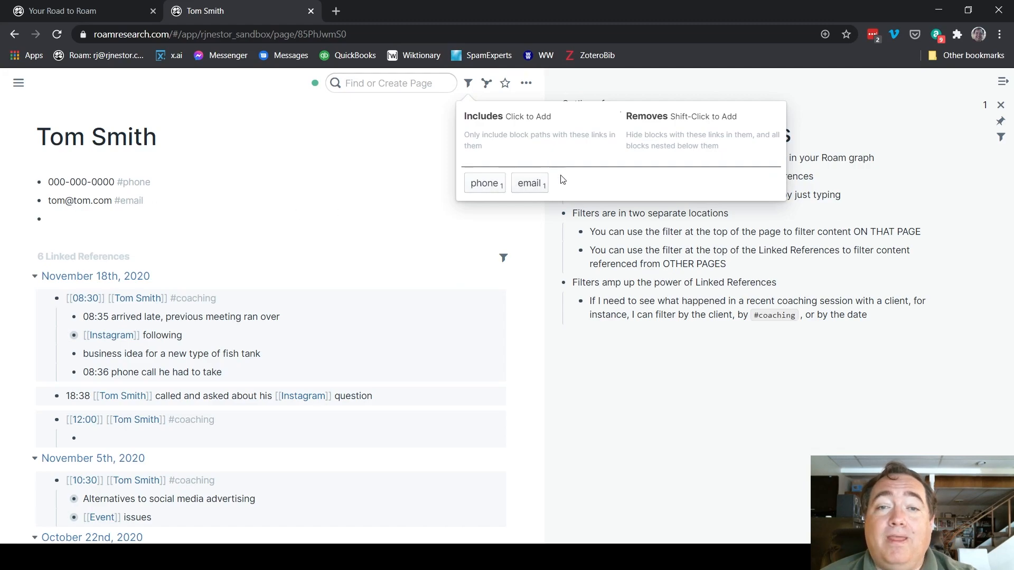
left_click(537, 184)
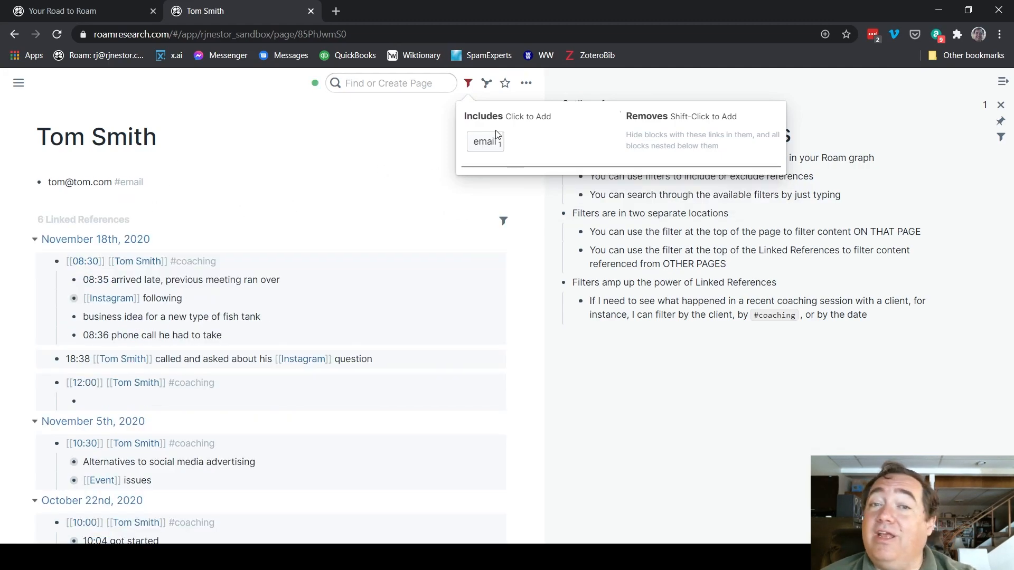
left_click(488, 143)
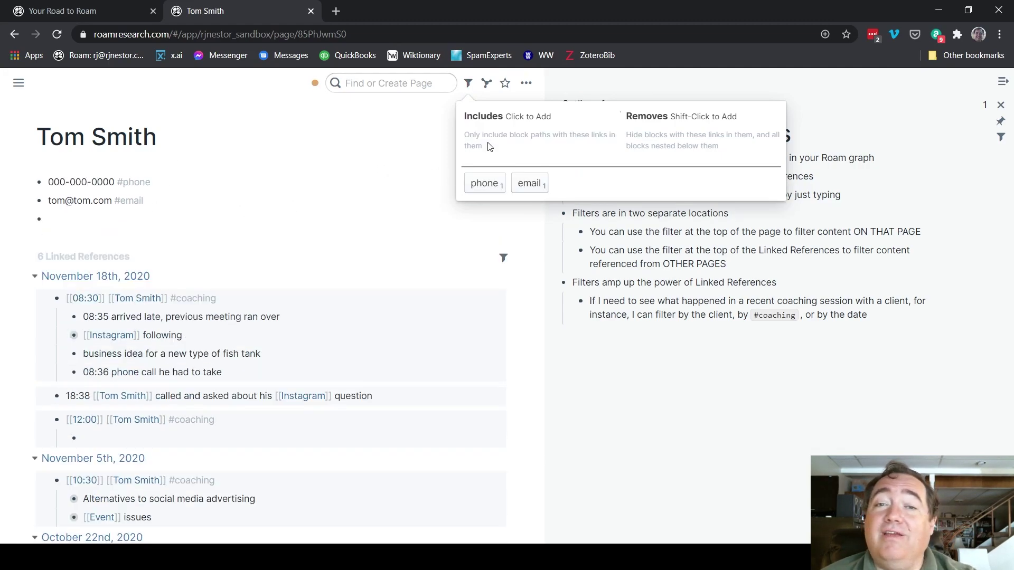
Hide the email block via the filter, then clear it so both blocks show again
left_click(531, 184, "shift")
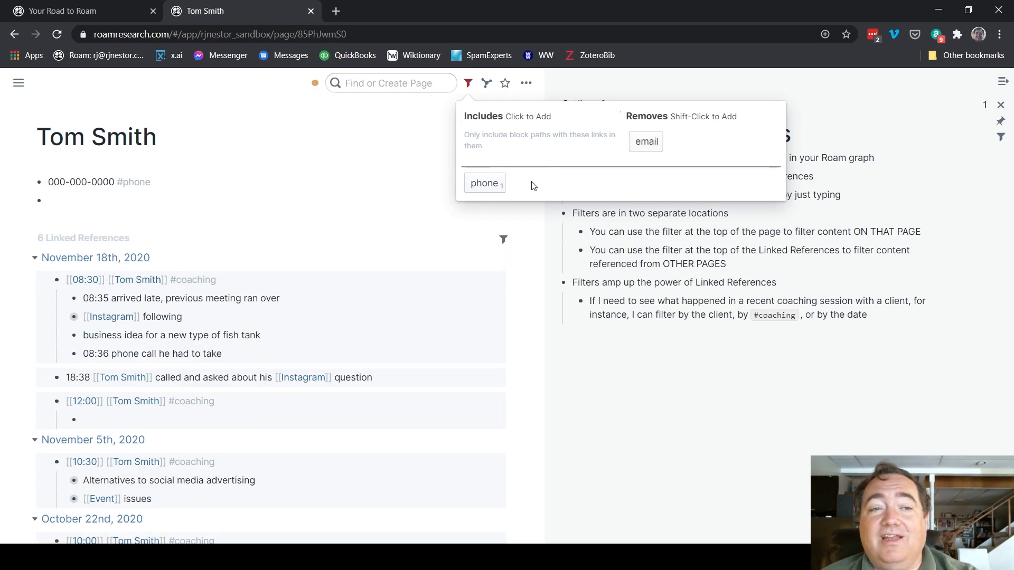
left_click(637, 143)
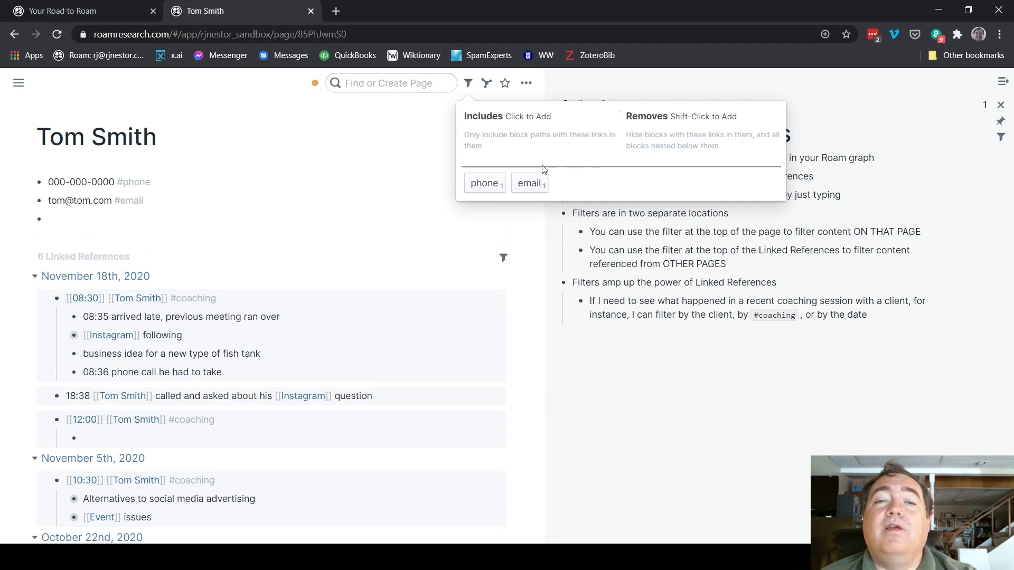
left_click(330, 181)
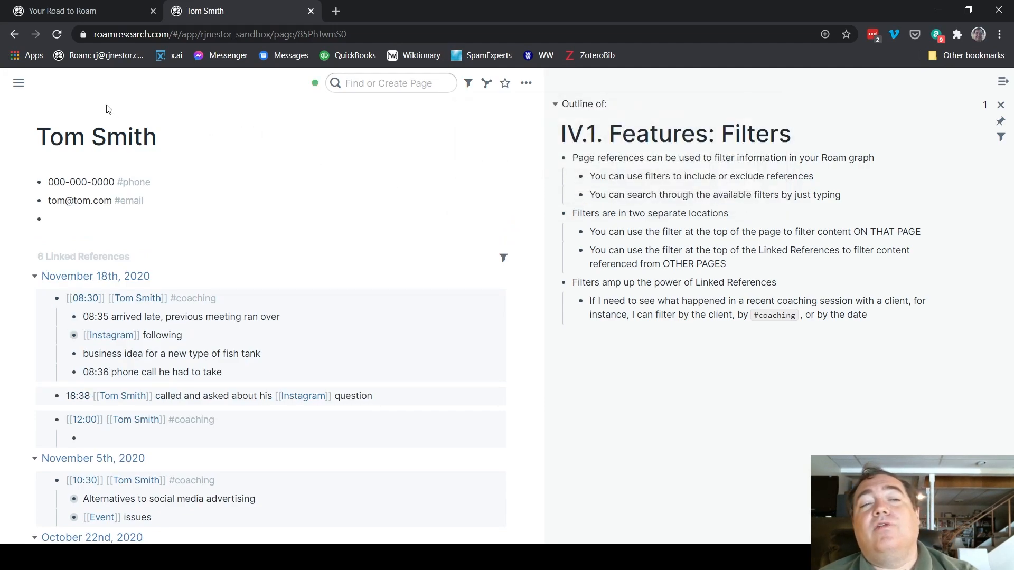
key("Escape")
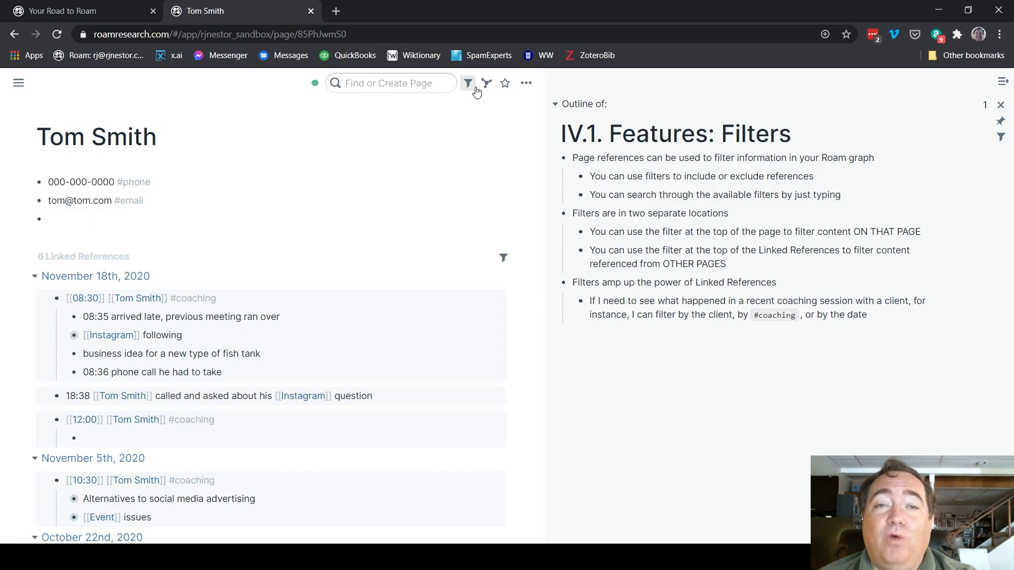
Filter linked references to those containing coaching and Instagram
left_click(468, 82)
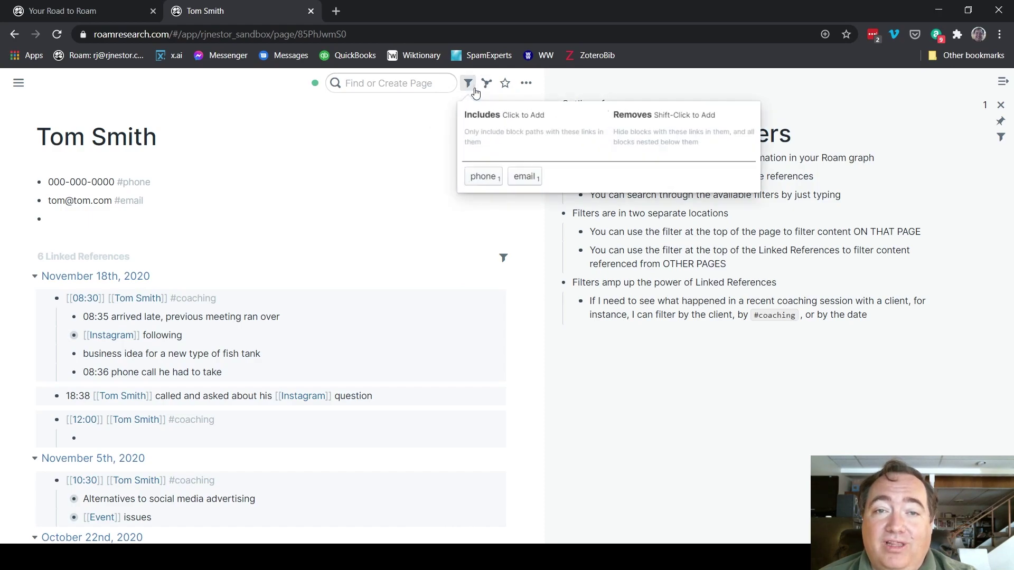
left_click(504, 259)
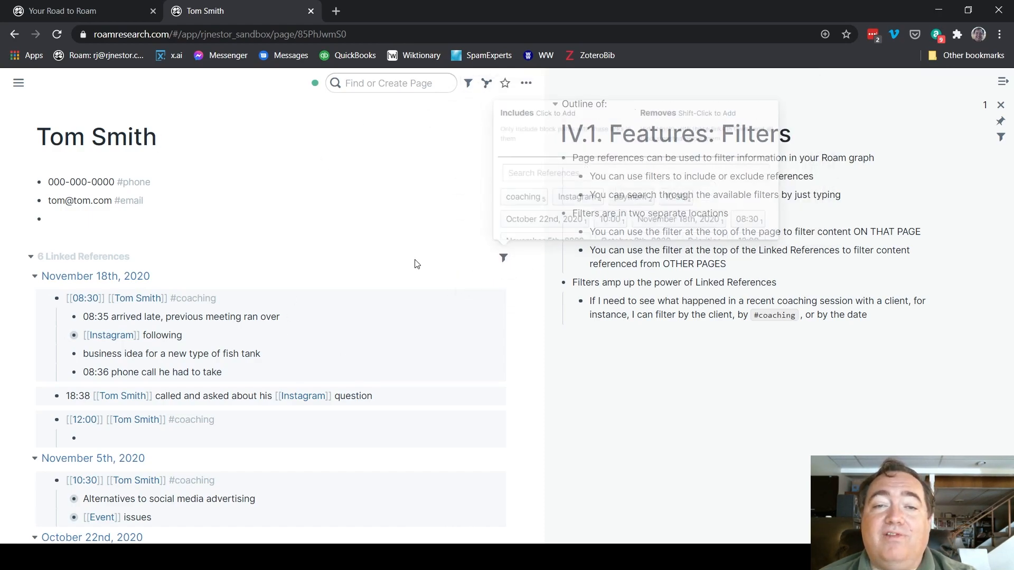
left_click(503, 259)
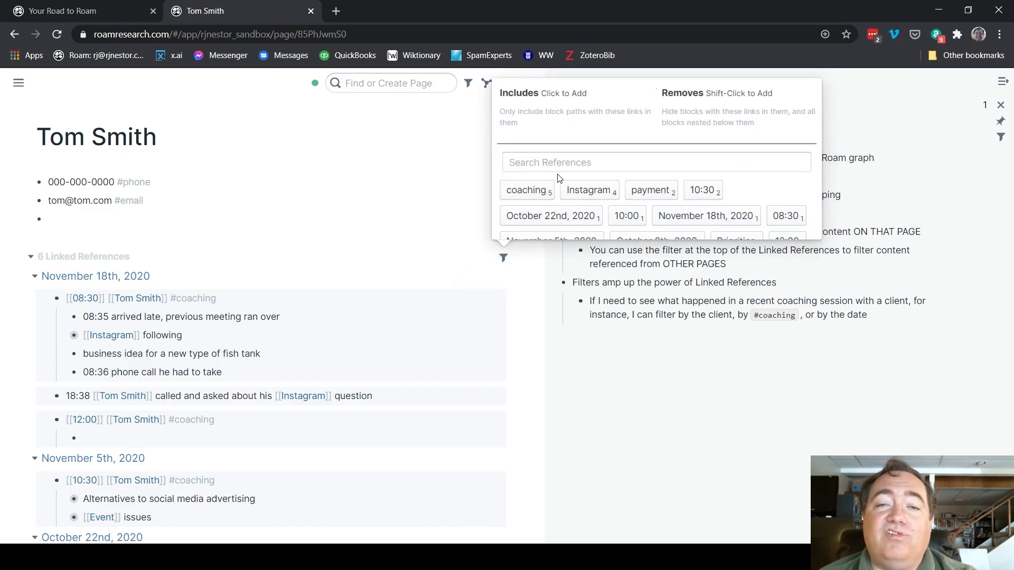
left_click(558, 165)
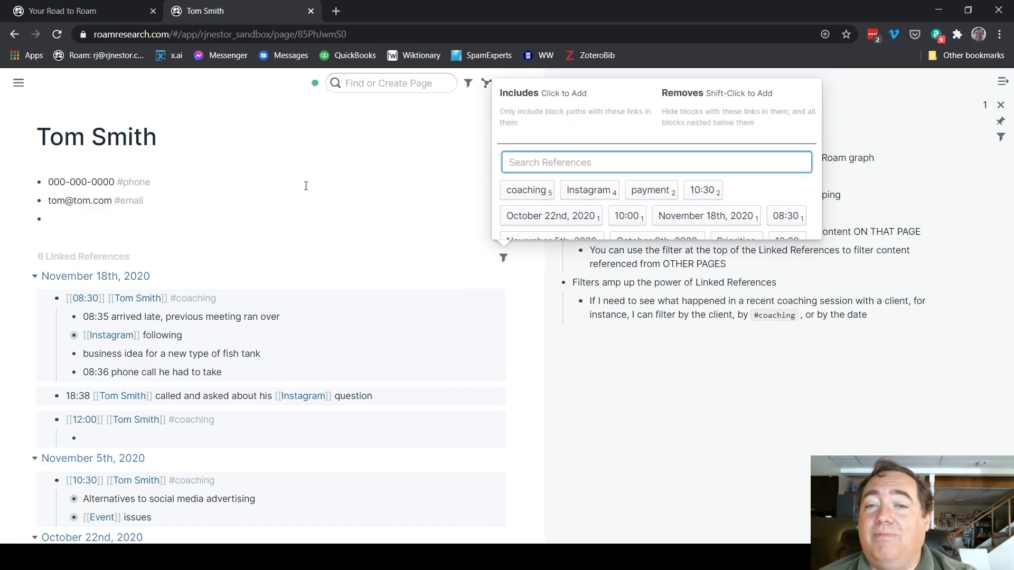
left_click(521, 192)
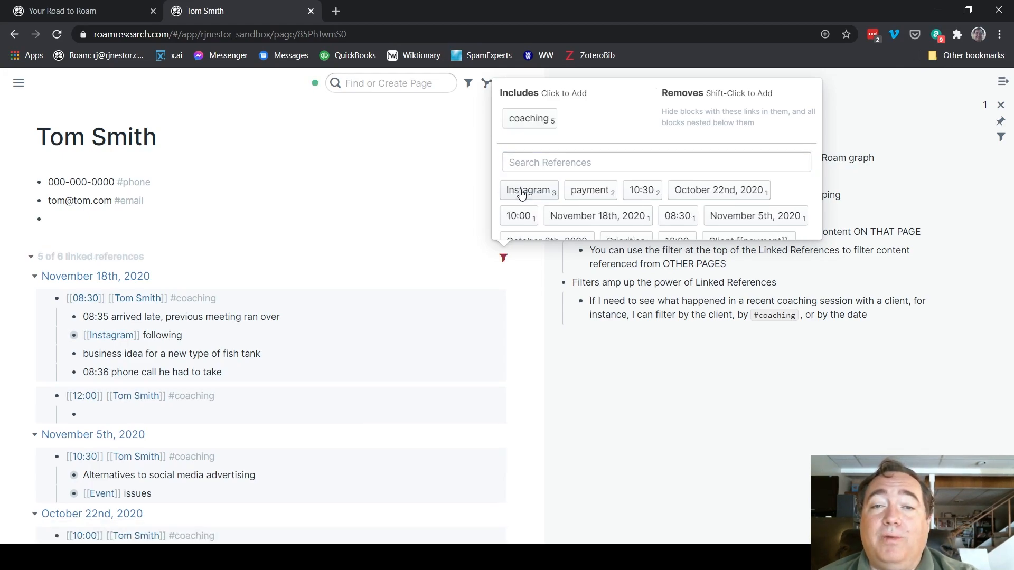
left_click(521, 195)
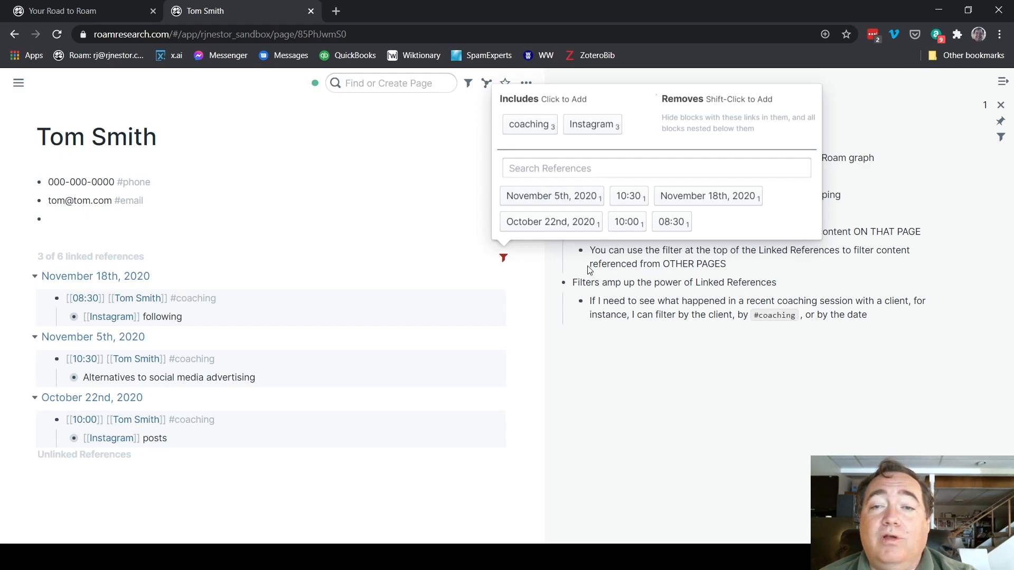
Include, remove, then exclude the November 18th, 2020 reference filter
left_click(673, 198)
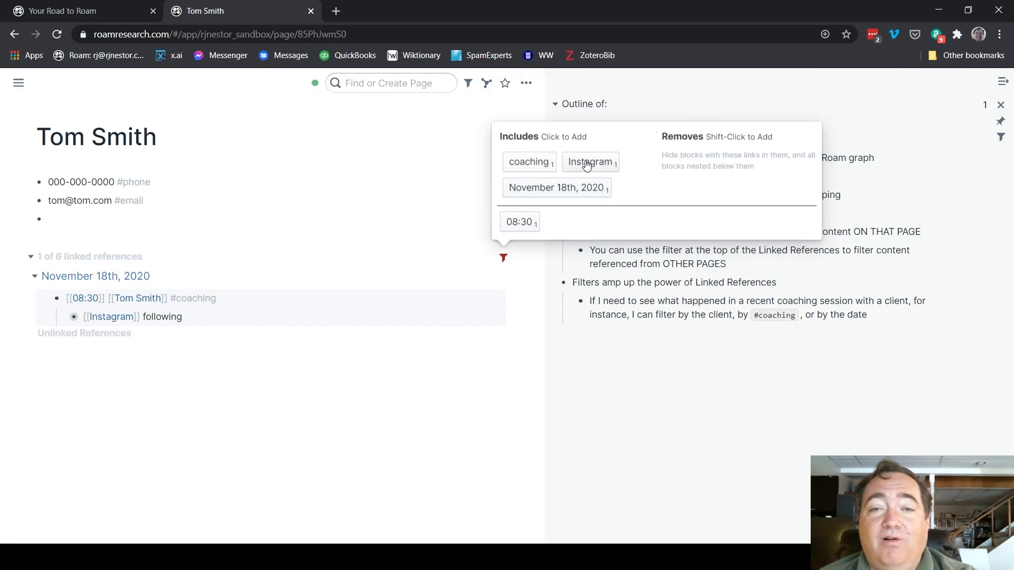
left_click(579, 187)
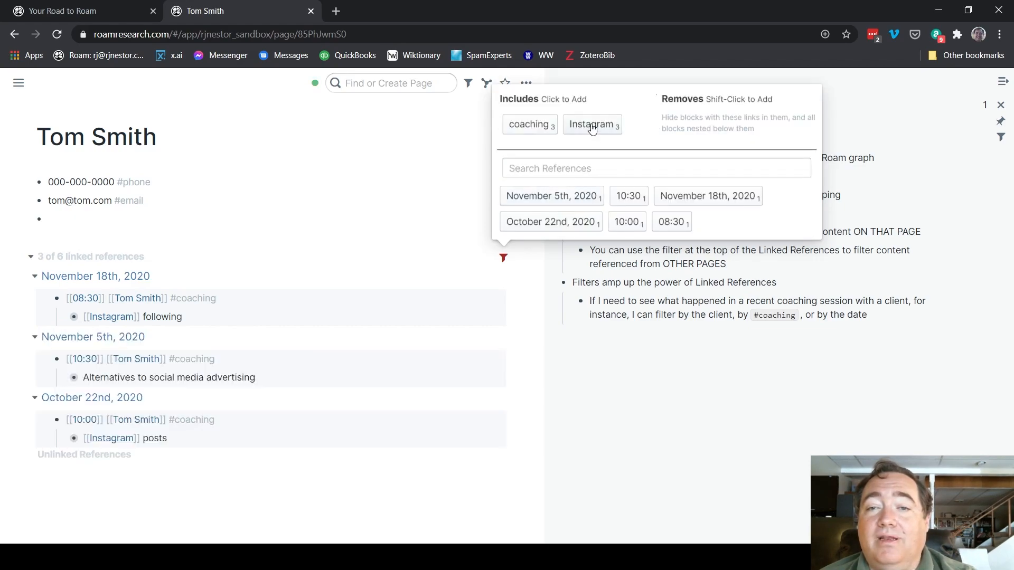
left_click(677, 200, "shift")
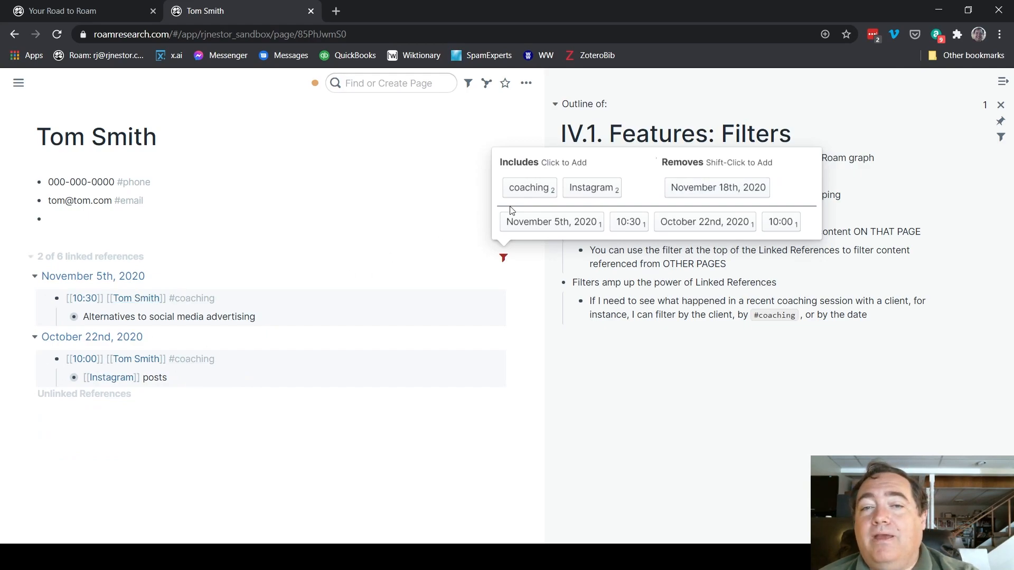
Clear the coaching, Instagram and November 18th filters so all 6 references show
left_click(523, 190)
left_click(529, 134)
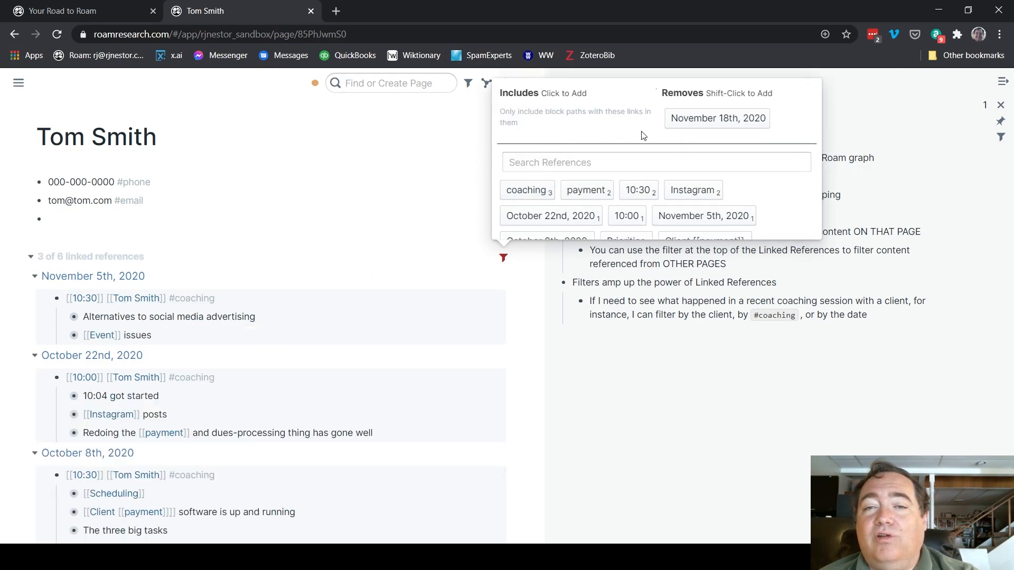
left_click(690, 120)
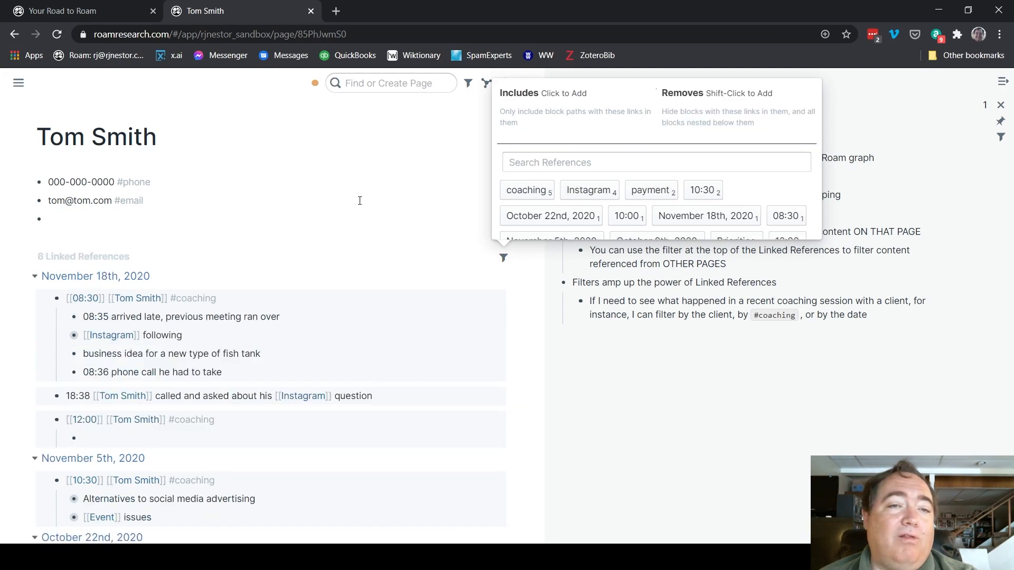
Close the linked-references filter popup and return to the empty bullet
left_click(358, 201)
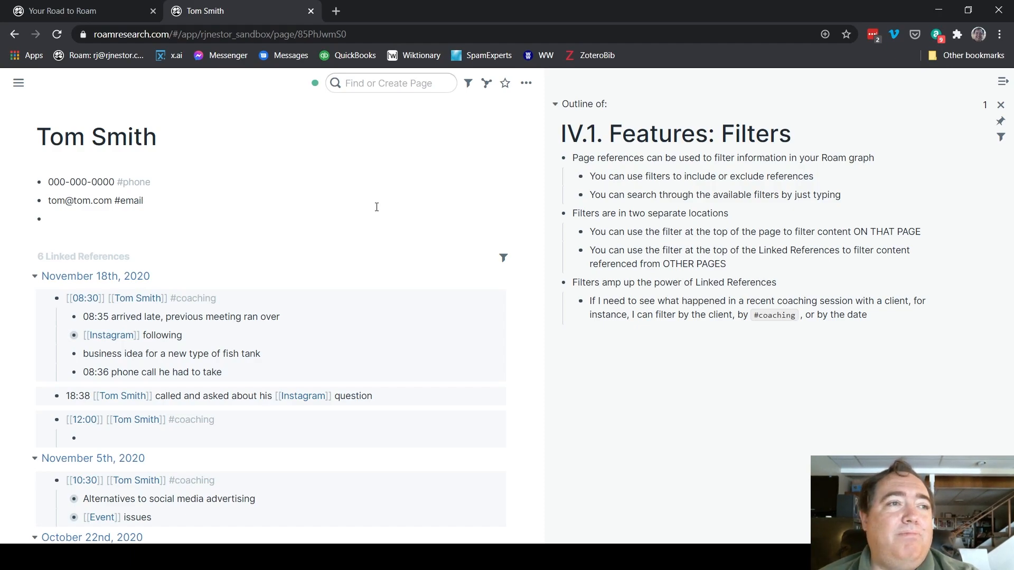
left_click(211, 222)
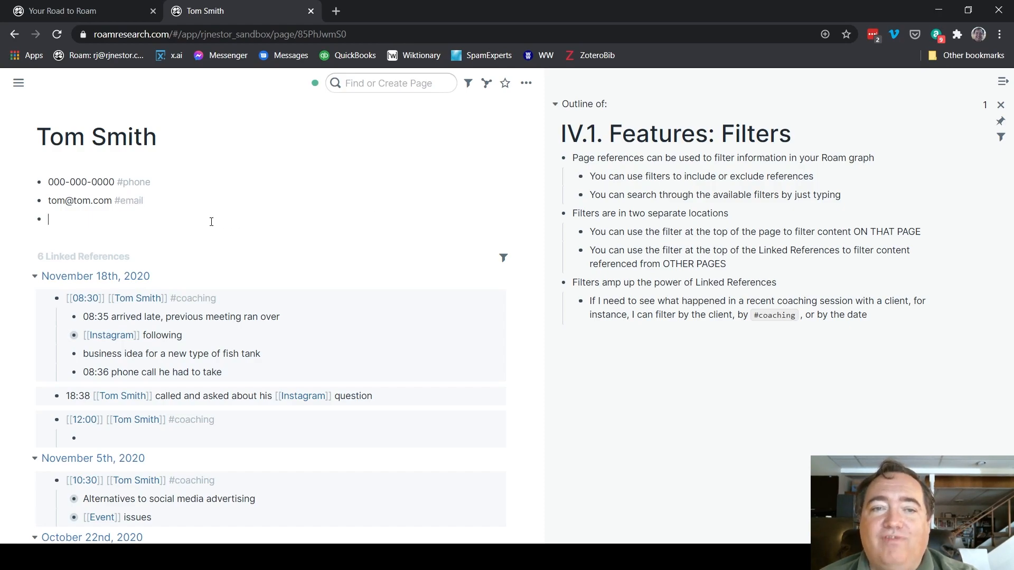